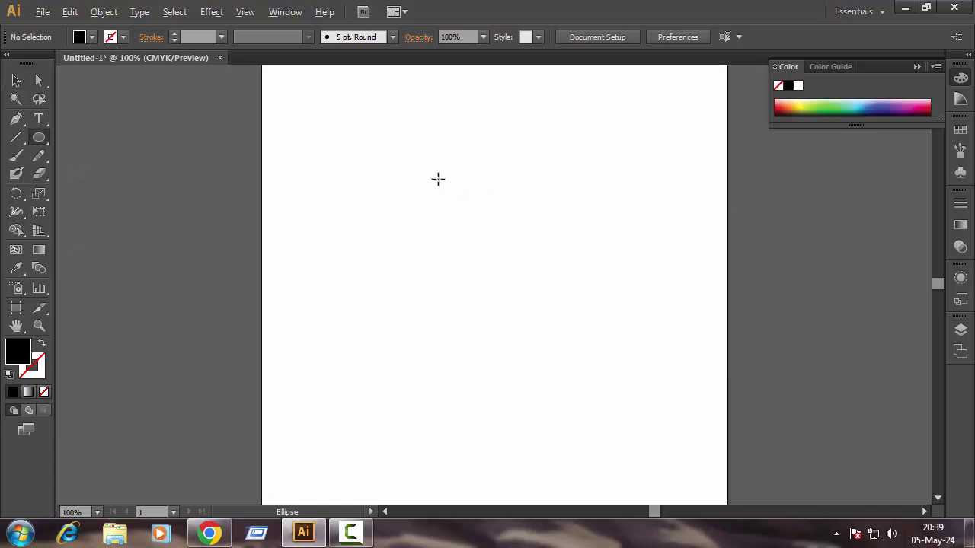
# Draw a circle near the page centre and fill it crimson
pyautogui.moveTo(438, 179); pyautogui.dragTo(502, 227)
pyautogui.press('v')
pyautogui.doubleClick(18, 351)
pyautogui.click(649, 268)
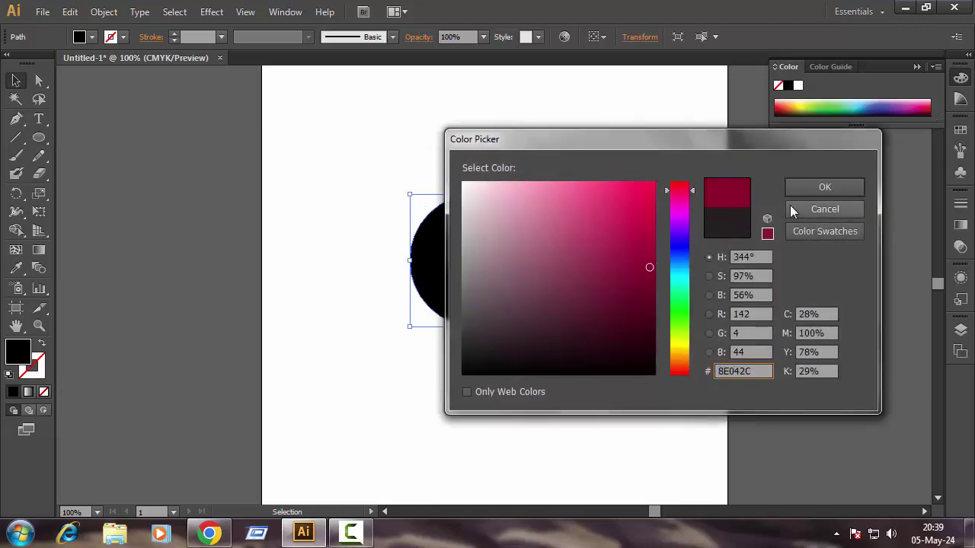
pyautogui.click(607, 234)
pyautogui.click(825, 186)
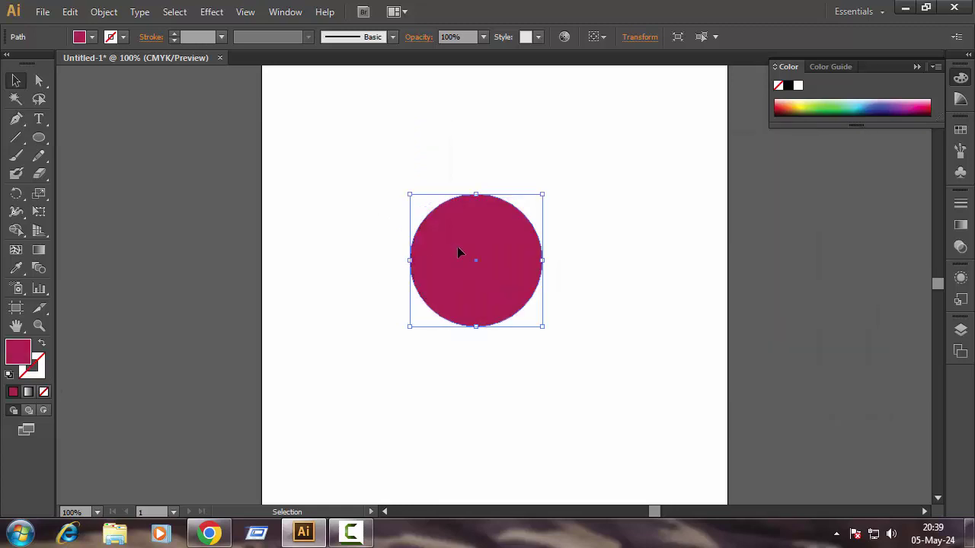
# Duplicate the circle slightly to the right and fill the copy black
pyautogui.moveTo(491, 277); pyautogui.dragTo(517, 273)
pyautogui.doubleClick(18, 352)
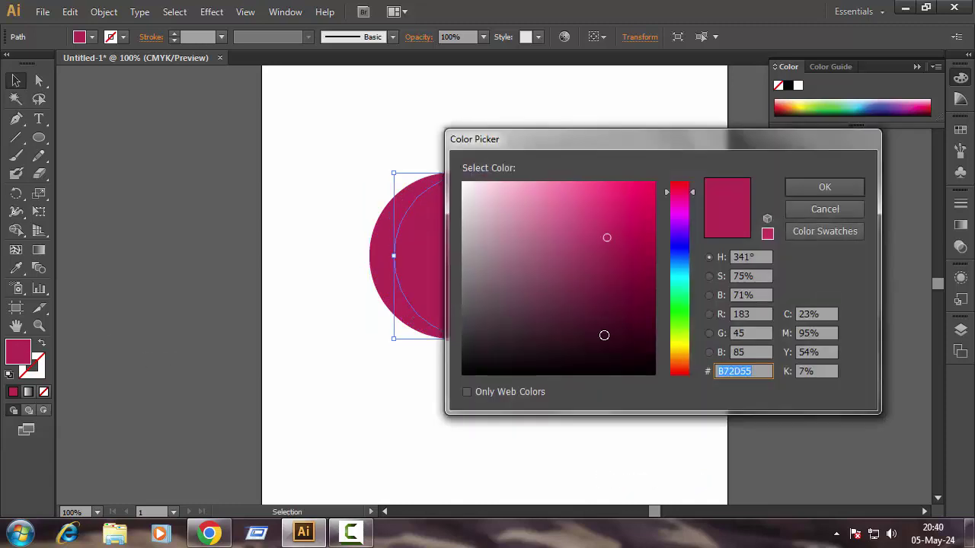
pyautogui.moveTo(604, 335); pyautogui.dragTo(585, 368)
pyautogui.click(837, 187)
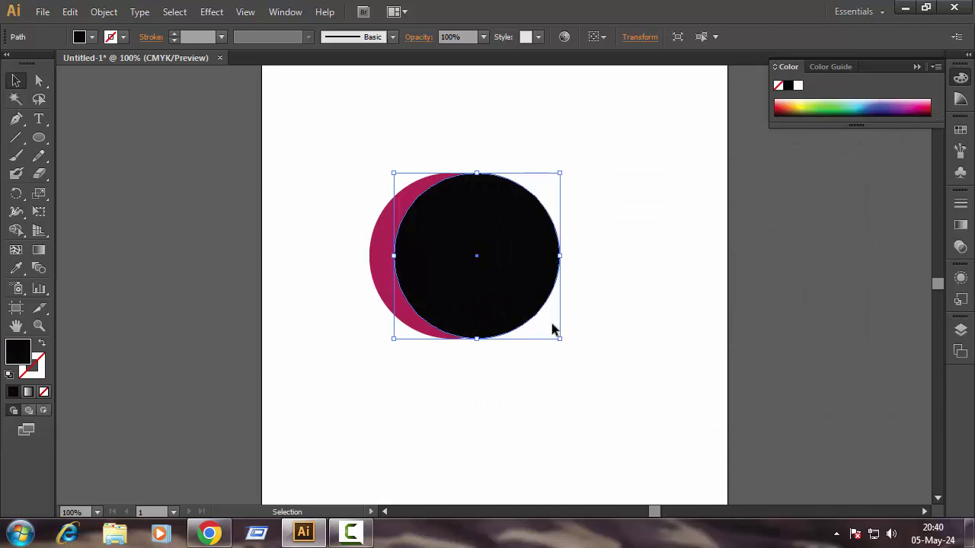
# Shrink the black circle around its centre, then select both circles
pyautogui.moveTo(558, 340); pyautogui.dragTo(501, 314)
pyautogui.click(578, 252)
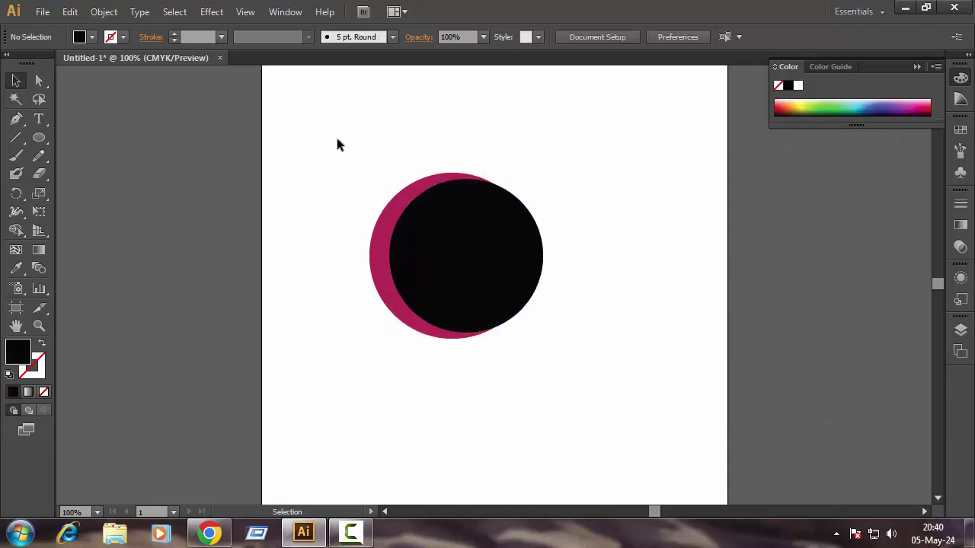
pyautogui.moveTo(337, 144); pyautogui.dragTo(510, 271)
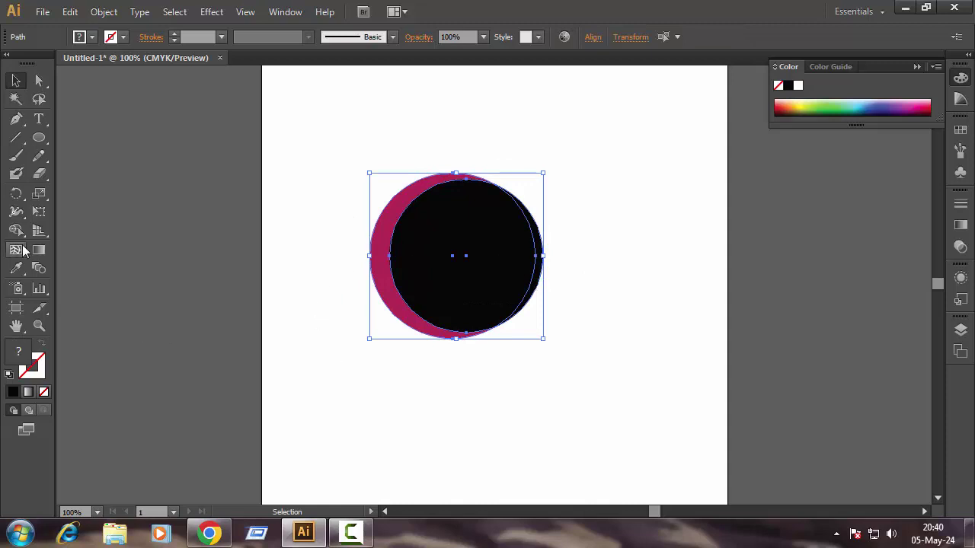
# With Shape Builder, delete the inner circle region and the black crescent, leaving the crimson crescent
pyautogui.click(18, 231)
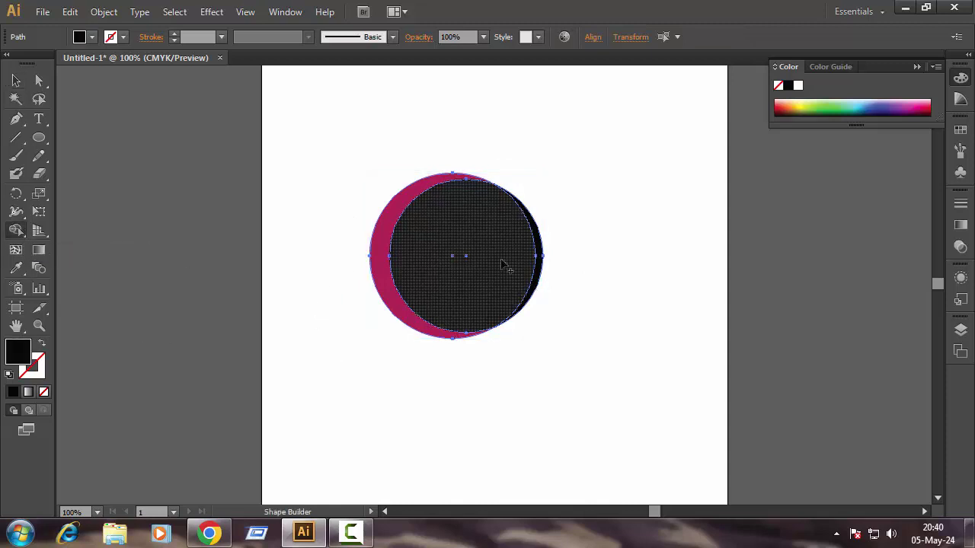
pyautogui.press('v')
pyautogui.hotkey('shift', 'm')
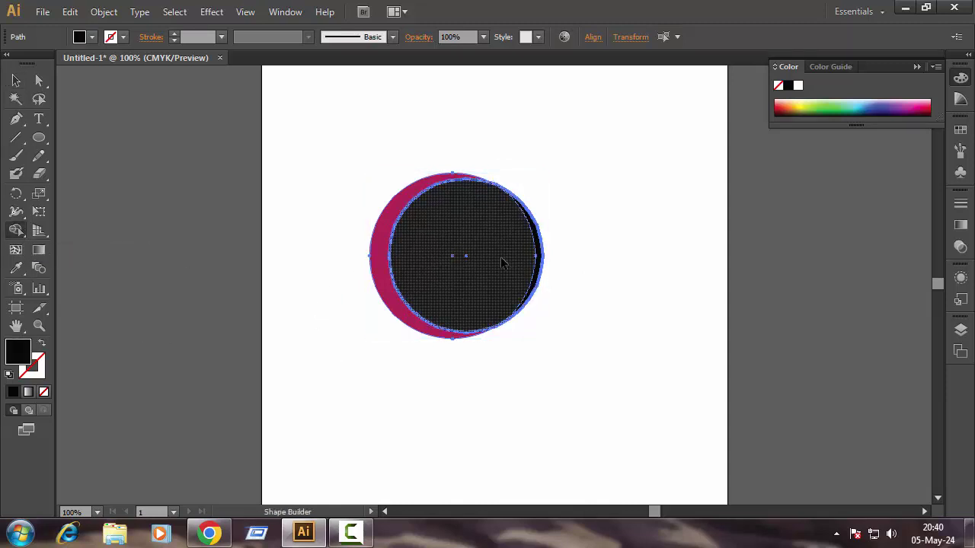
pyautogui.keyDown('alt'); pyautogui.click(501, 263); pyautogui.keyUp('alt')
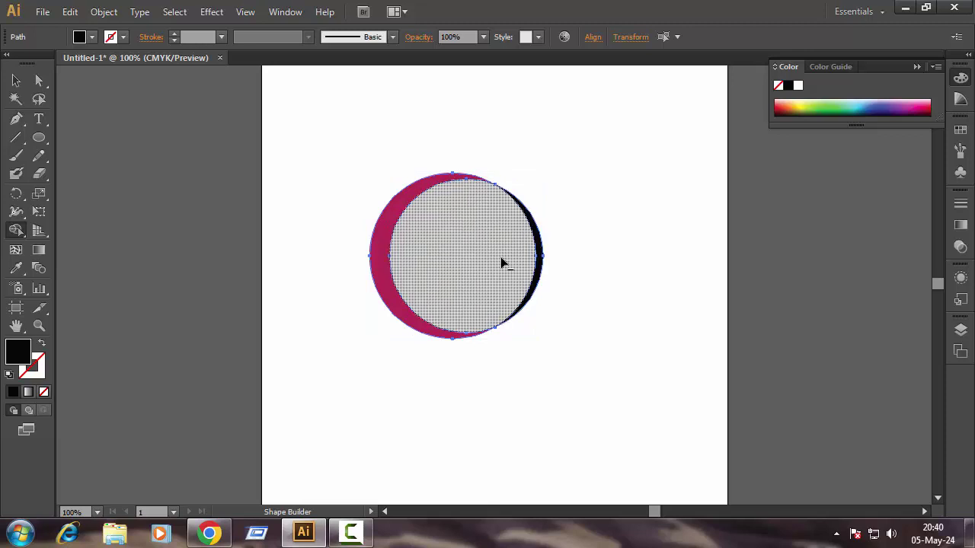
pyautogui.keyDown('alt'); pyautogui.click(536, 271); pyautogui.keyUp('alt')
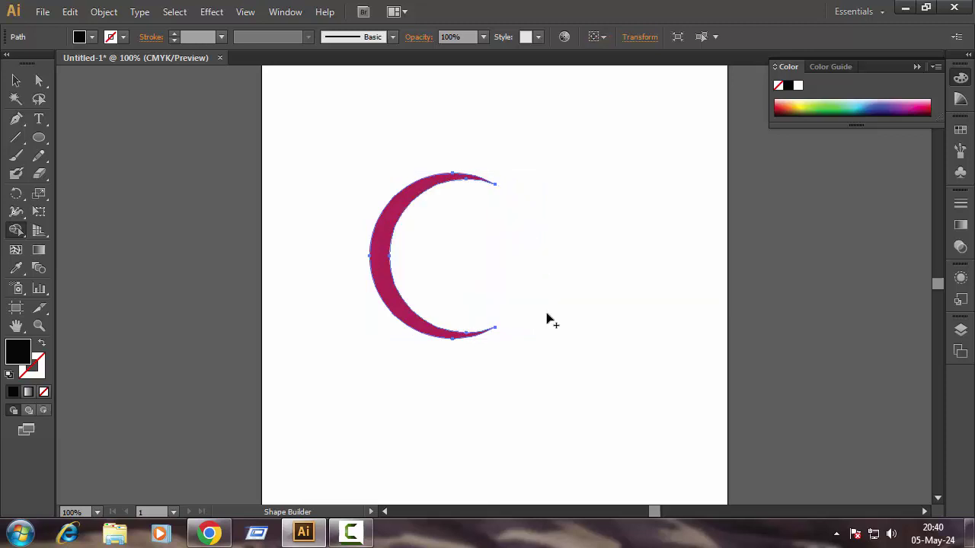
pyautogui.click(16, 80)
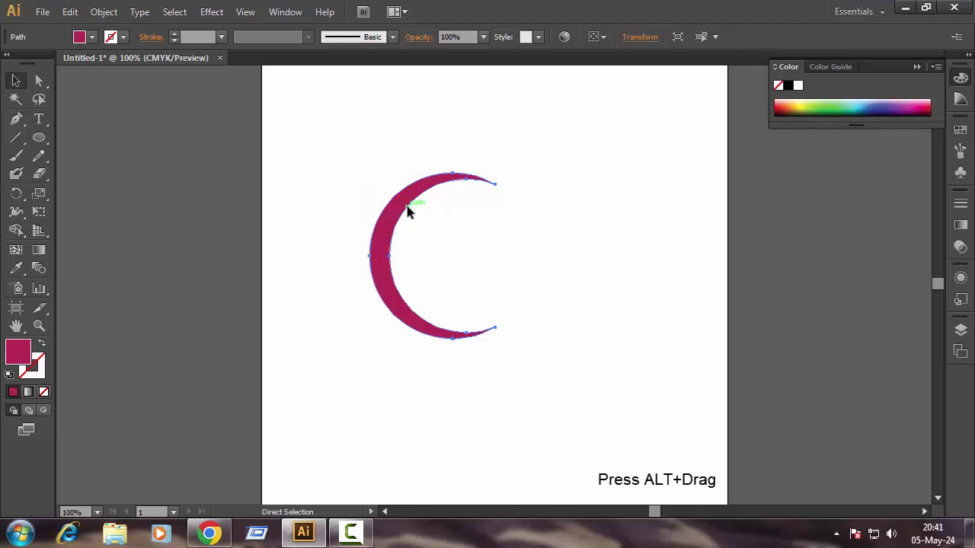
# Duplicate the crescent slightly to the right and rotate the copy 180°
pyautogui.moveTo(390, 230); pyautogui.dragTo(447, 236)
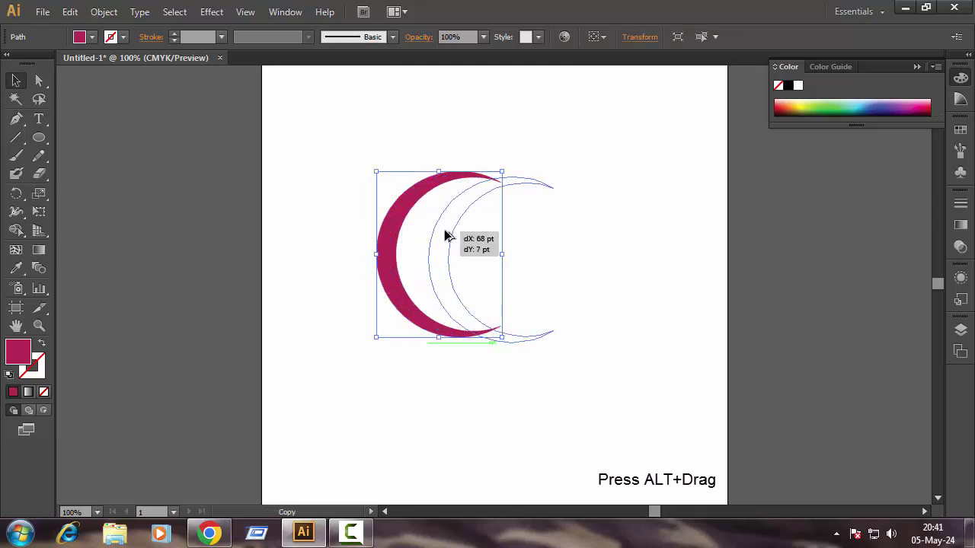
pyautogui.rightClick(447, 236)
pyautogui.moveTo(494, 440)
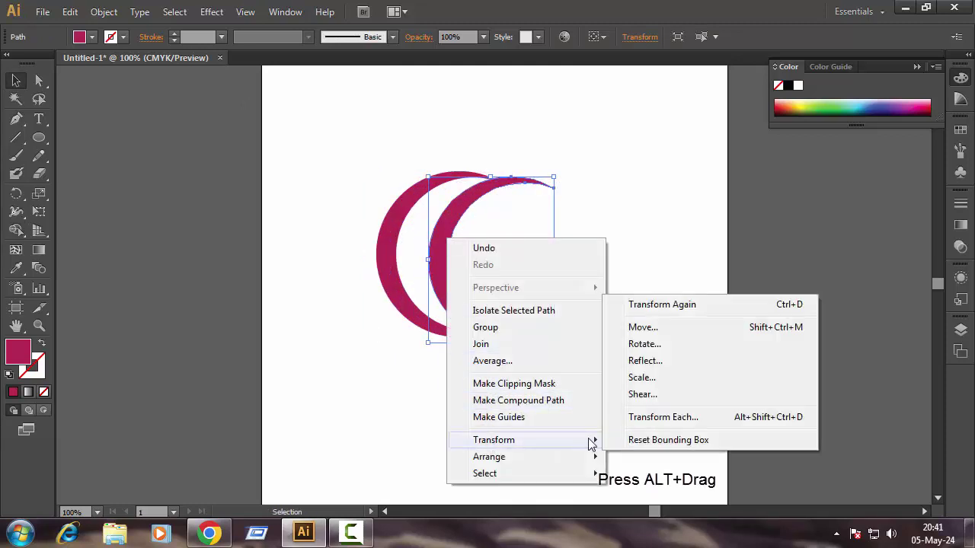
pyautogui.click(642, 344)
pyautogui.write('180')
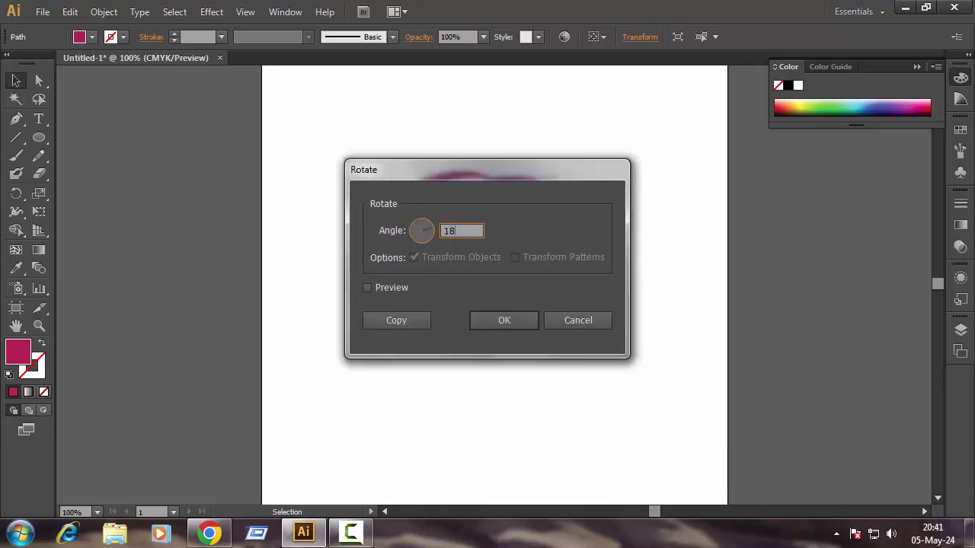
pyautogui.press('Return')
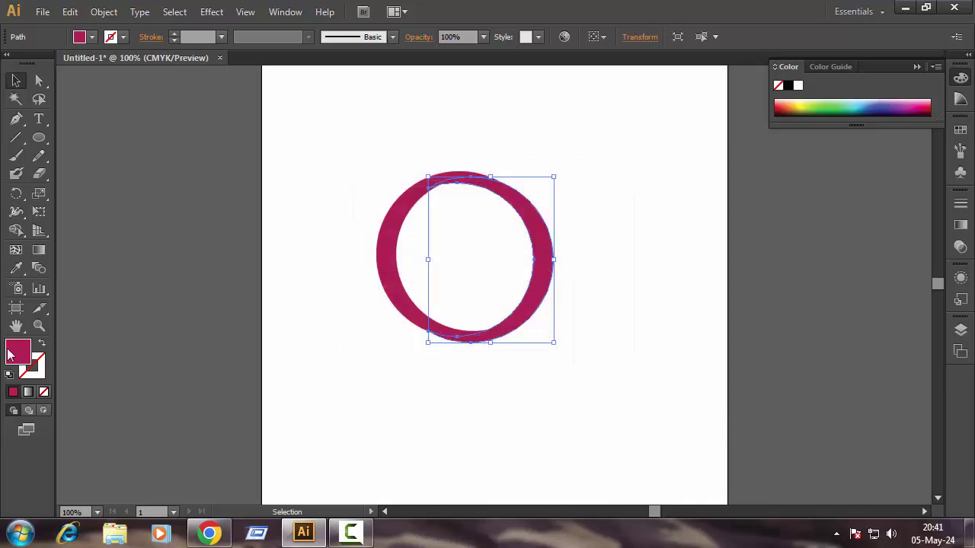
# Fill the rotated crescent black
pyautogui.doubleClick(10, 356)
pyautogui.click(526, 372)
pyautogui.click(824, 187)
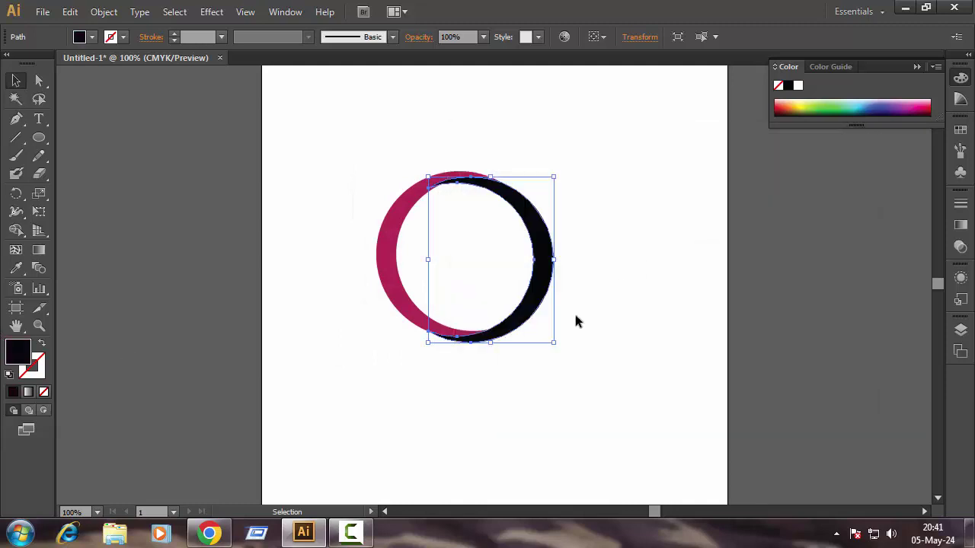
pyautogui.hotkey('ctrl', '+')
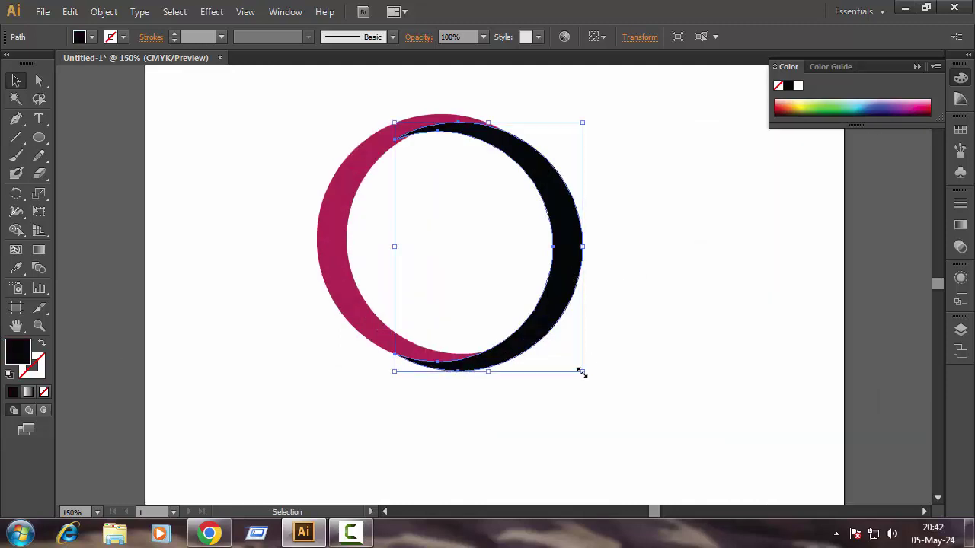
# Shrink the black crescent slightly and nudge it up inside the crimson one
pyautogui.moveTo(582, 373); pyautogui.dragTo(572, 357)
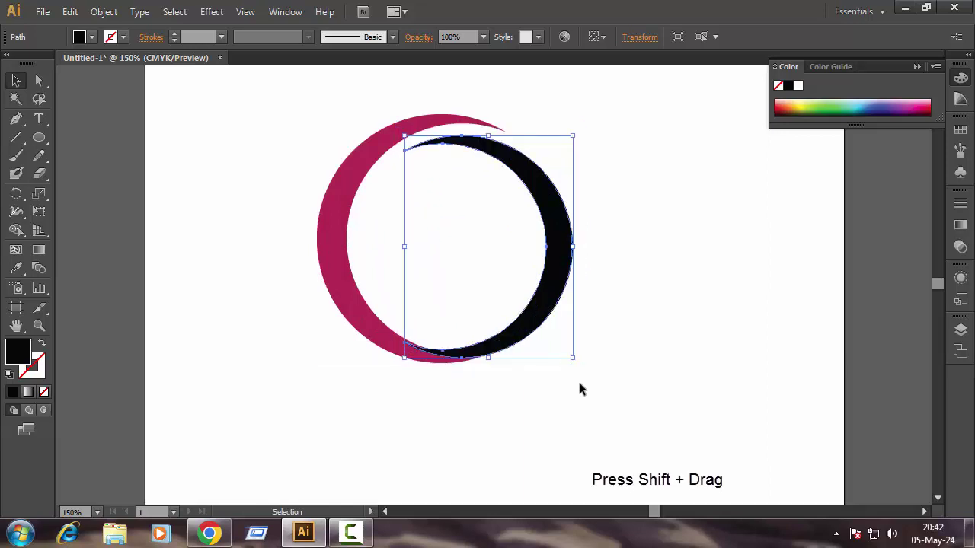
pyautogui.press('Up')
pyautogui.press('Up')
pyautogui.press('Up')
pyautogui.press('Up')
pyautogui.press('Up')
pyautogui.press('Up')
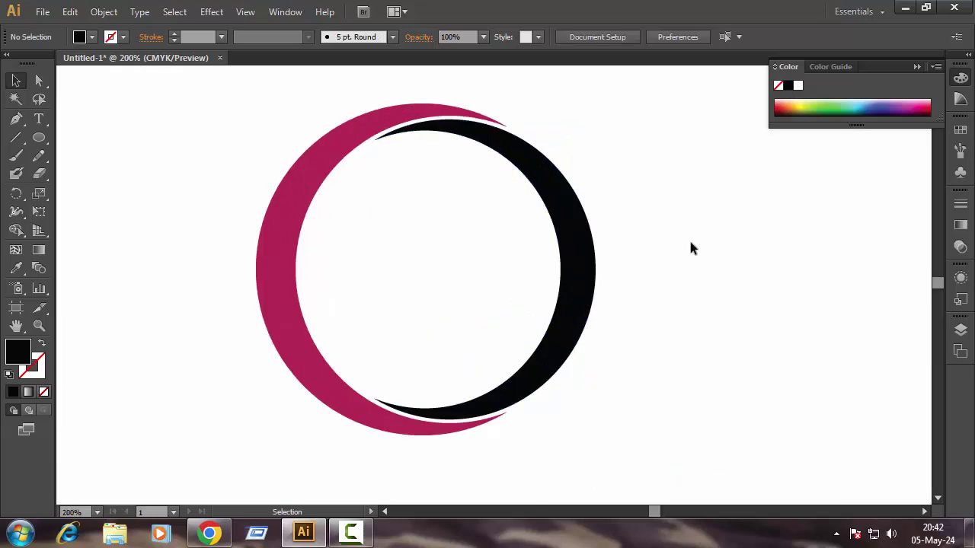
pyautogui.hotkey('ctrl', '-')
pyautogui.hotkey('ctrl', '-')
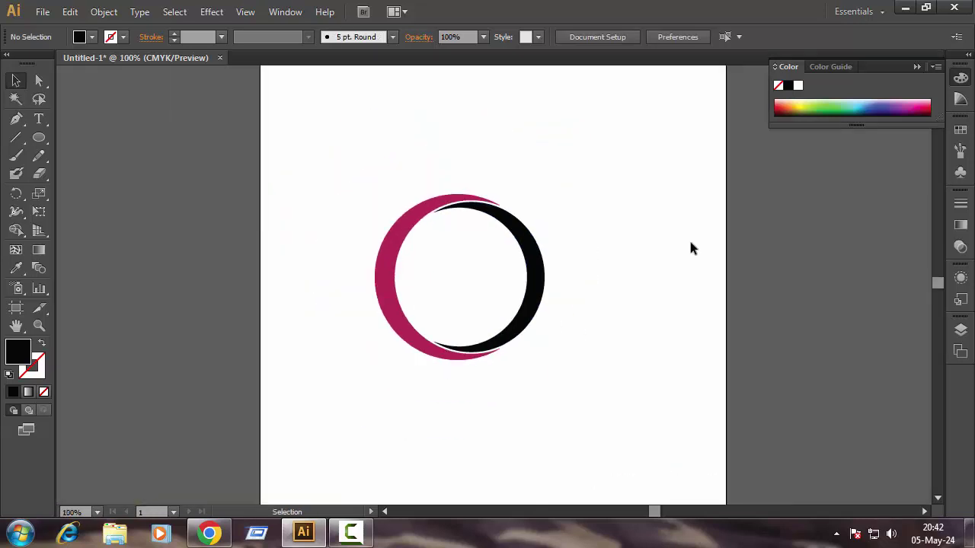
# Select both crescents and enlarge the ring around its centre
pyautogui.moveTo(373, 168); pyautogui.dragTo(566, 411)
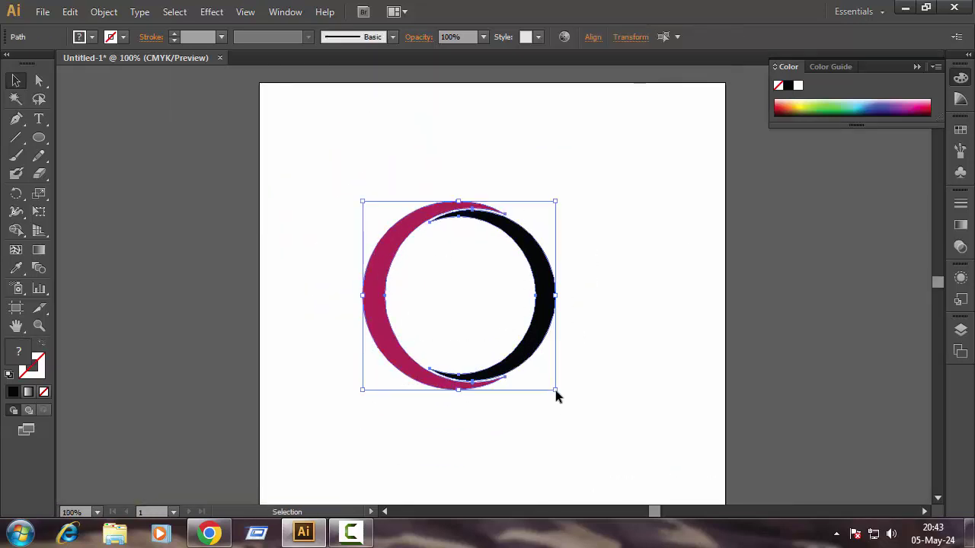
pyautogui.moveTo(555, 390); pyautogui.dragTo(594, 428)
pyautogui.click(652, 366)
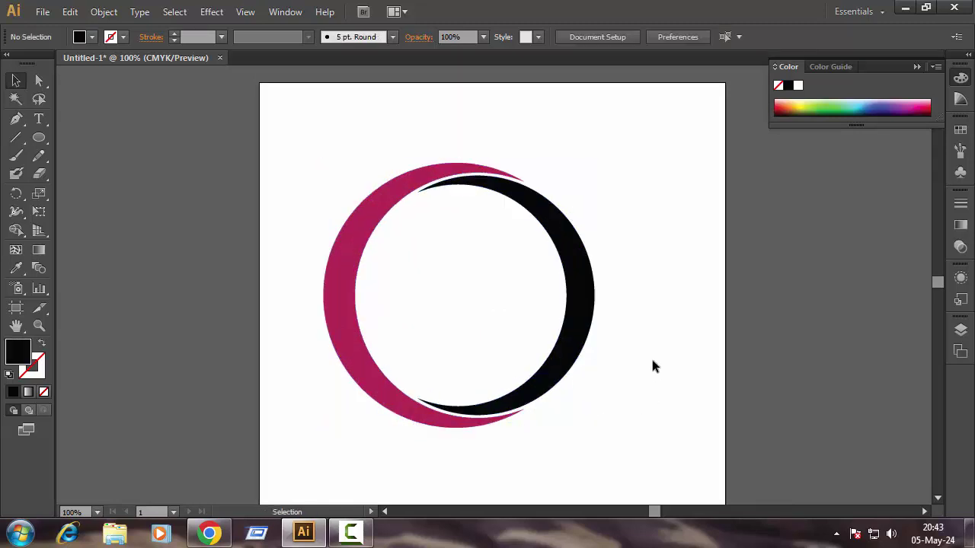
pyautogui.hotkey('ctrl', '-')
# Move the crescent ring slightly lower on the page
pyautogui.scroll(-2, 655, 380)
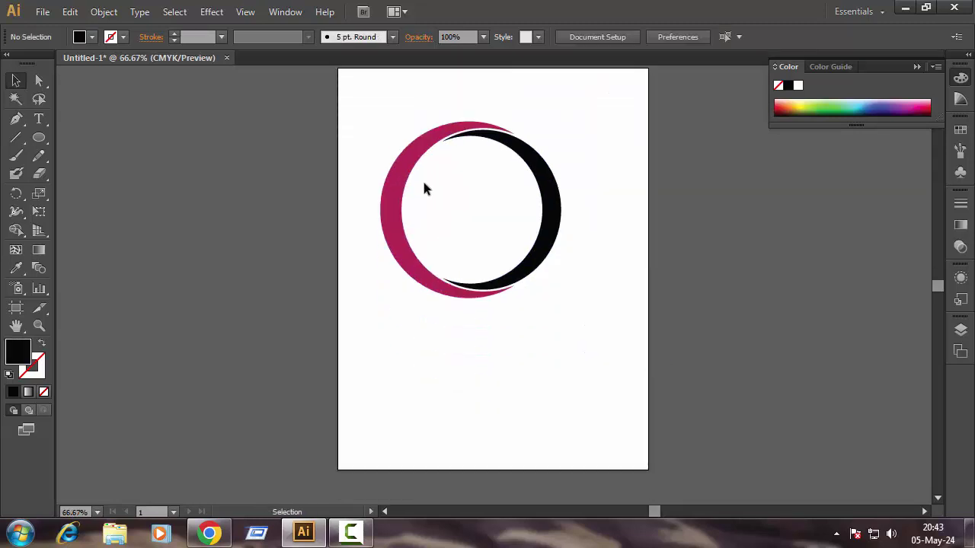
pyautogui.moveTo(402, 125); pyautogui.dragTo(591, 284)
pyautogui.moveTo(545, 158); pyautogui.dragTo(545, 190)
pyautogui.scroll(1, 612, 220)
pyautogui.click(612, 220)
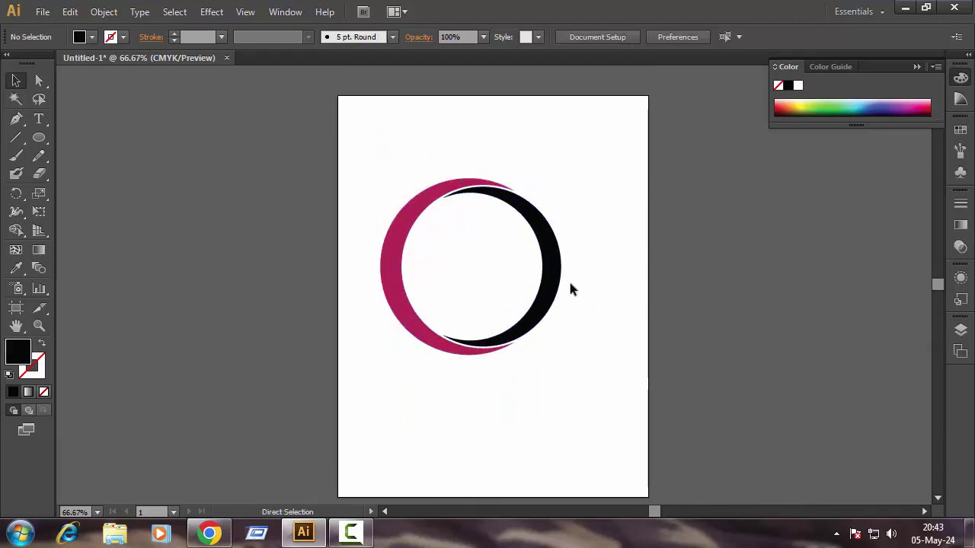
pyautogui.hotkey('ctrl', '+')
pyautogui.hotkey('ctrl', '+')
pyautogui.scroll(1, 670, 349)
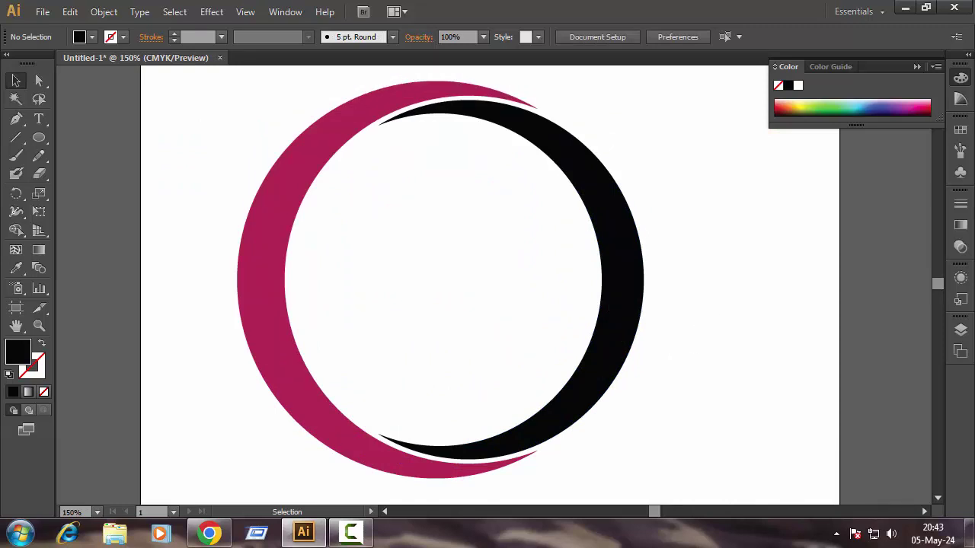
# Type 'ST' in black 200 pt Ethnocentric and move it to the ring's centre
pyautogui.click(39, 119)
pyautogui.click(375, 268)
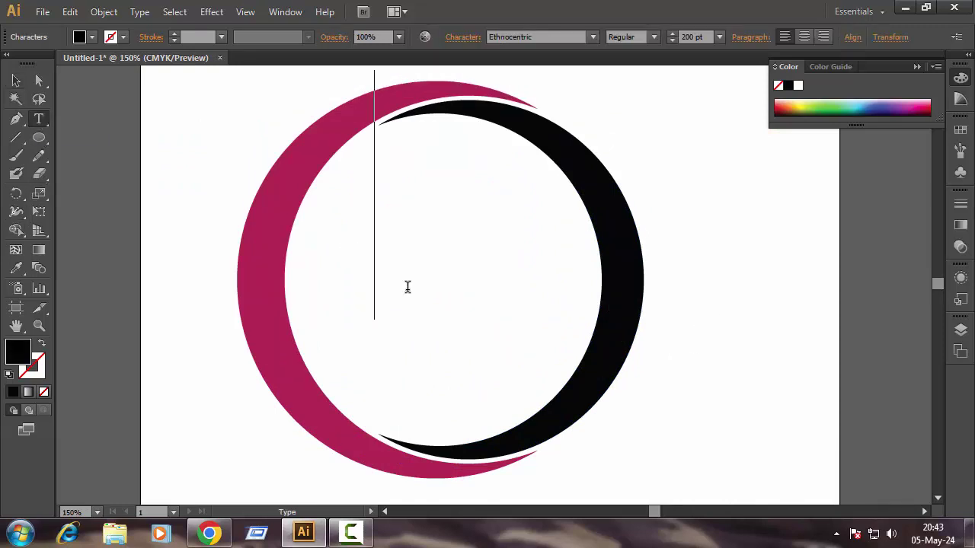
pyautogui.write('S')
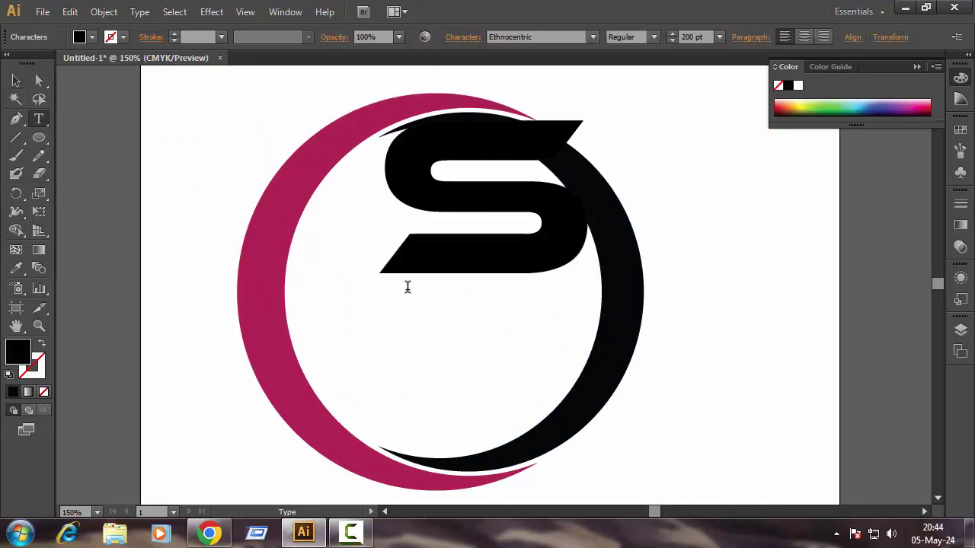
pyautogui.write('T')
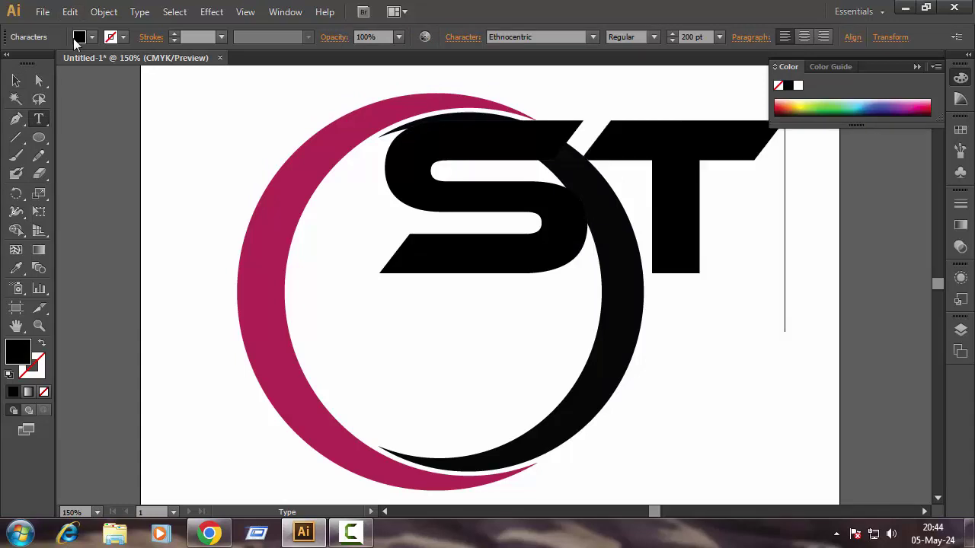
pyautogui.click(16, 79)
pyautogui.moveTo(524, 191); pyautogui.dragTo(421, 291)
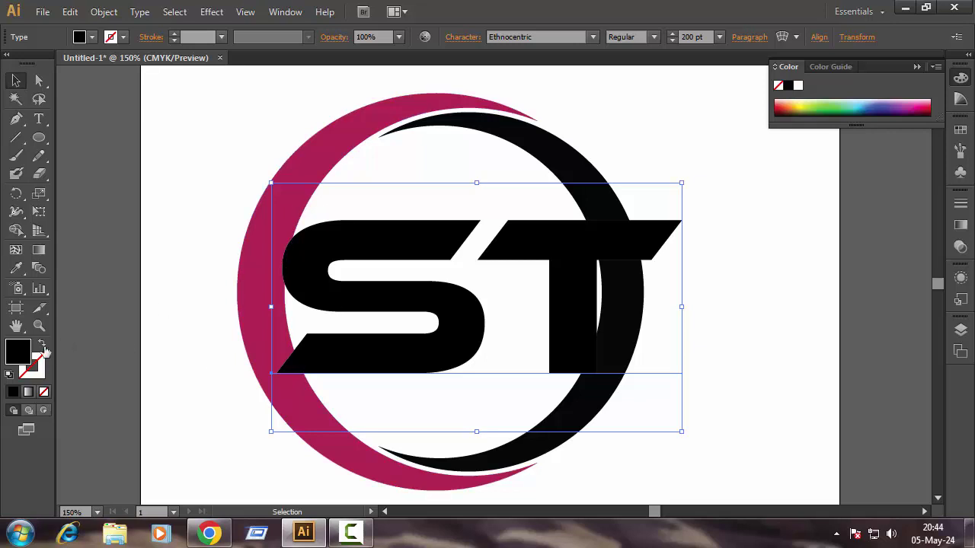
# Fill the ST lettering with blue
pyautogui.doubleClick(23, 358)
pyautogui.click(680, 257)
pyautogui.click(635, 213)
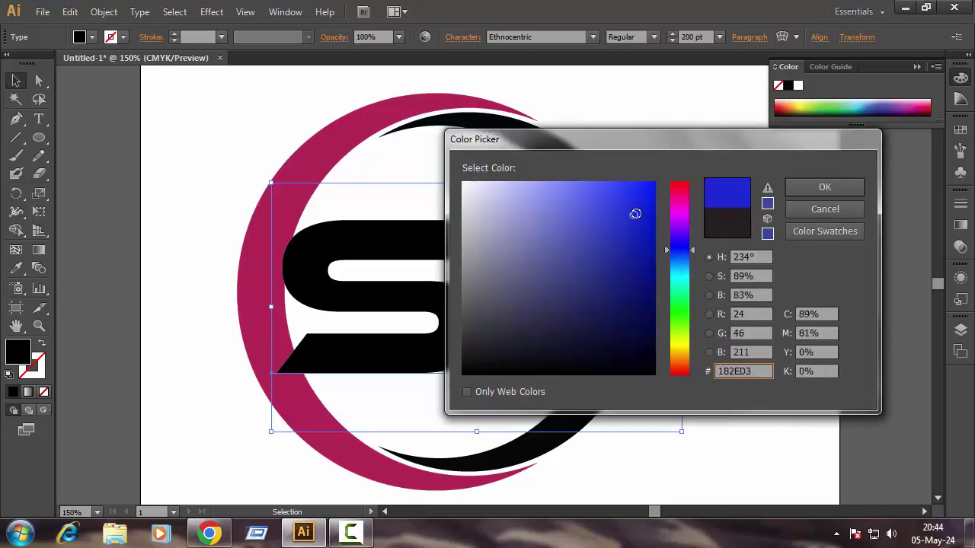
pyautogui.click(824, 187)
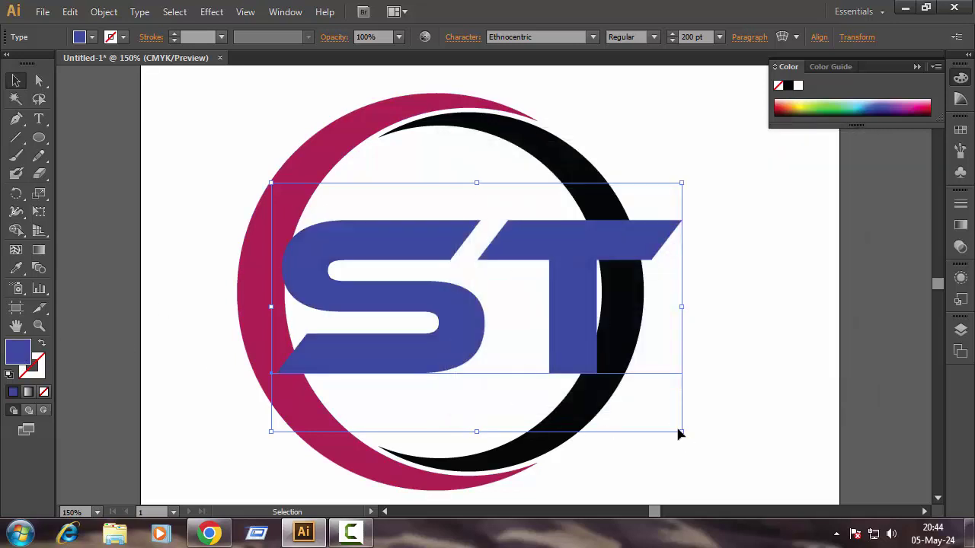
# Scale the ST lettering down to about 133 pt to fit inside the ring
pyautogui.moveTo(680, 433); pyautogui.dragTo(581, 391)
pyautogui.click(700, 396)
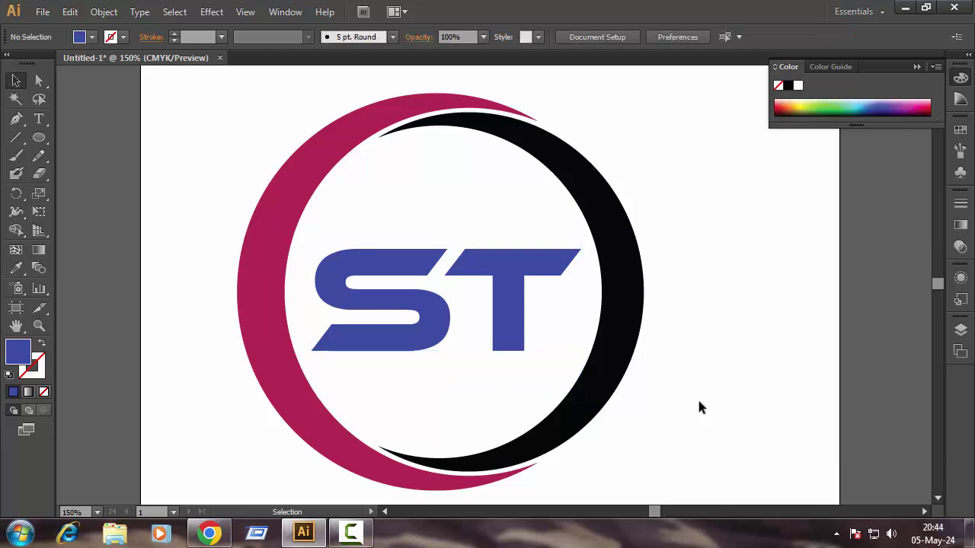
pyautogui.click(518, 310)
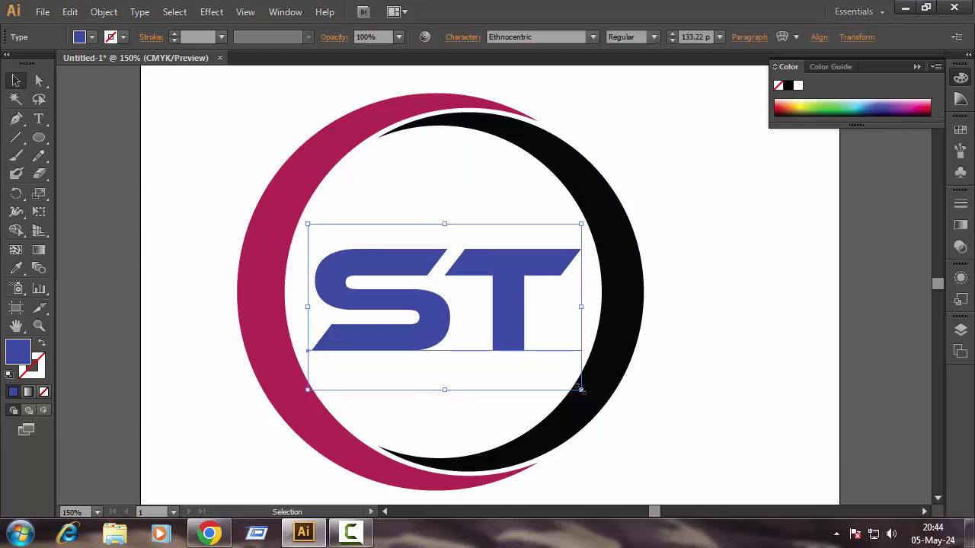
pyautogui.moveTo(581, 390); pyautogui.dragTo(568, 381)
# Select the whole logo, apply Vertical Align Center, then reselect the ST text
pyautogui.click(717, 321)
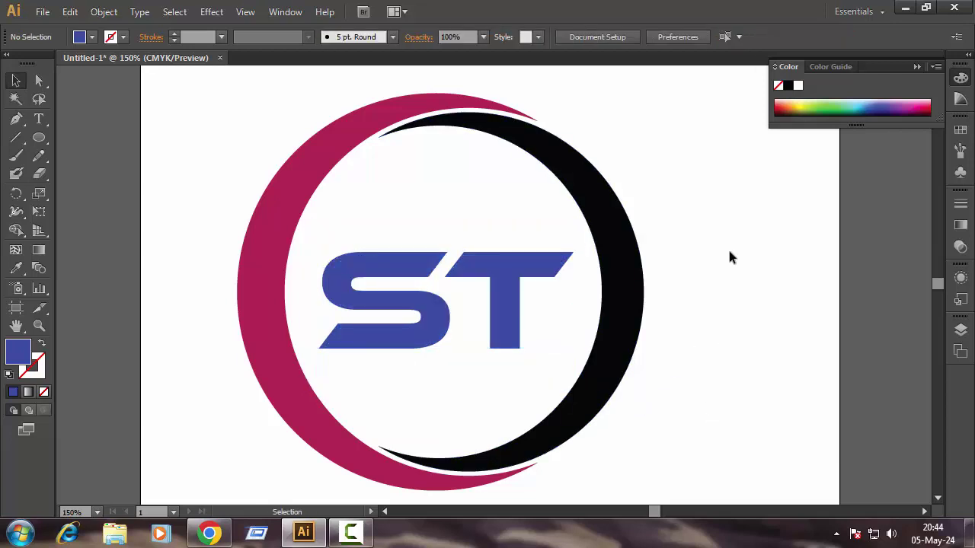
pyautogui.scroll(1, 683, 247)
pyautogui.moveTo(272, 104); pyautogui.dragTo(639, 385)
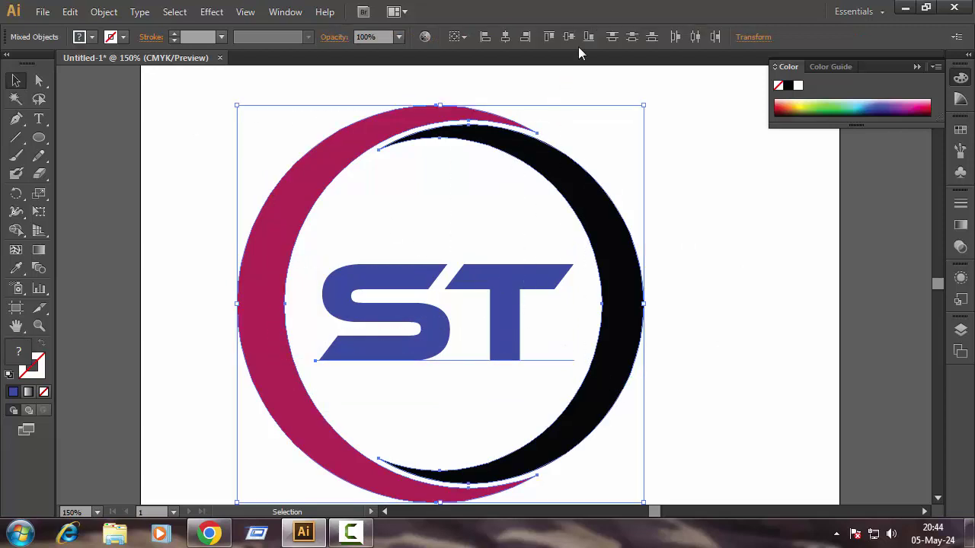
pyautogui.click(570, 36)
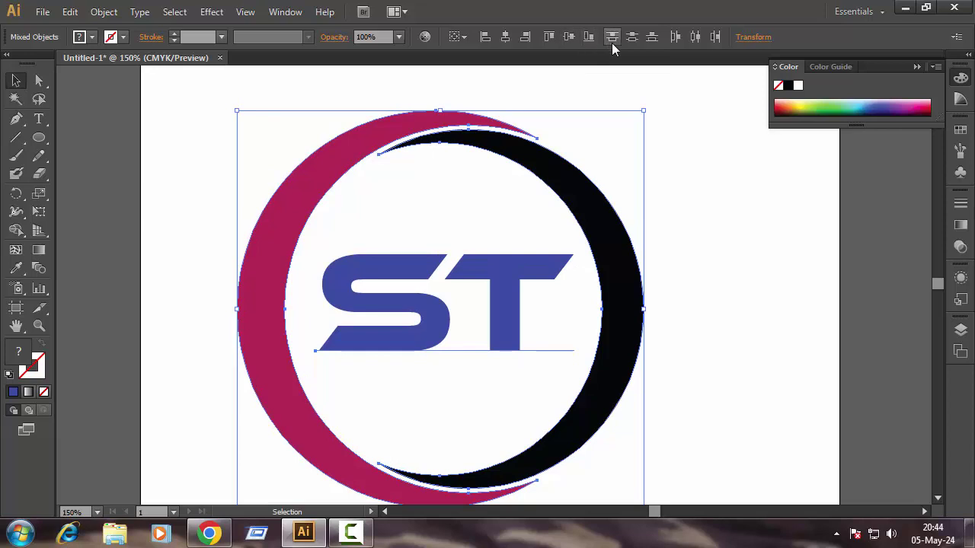
pyautogui.hotkey('ctrl', '1')
pyautogui.click(490, 261)
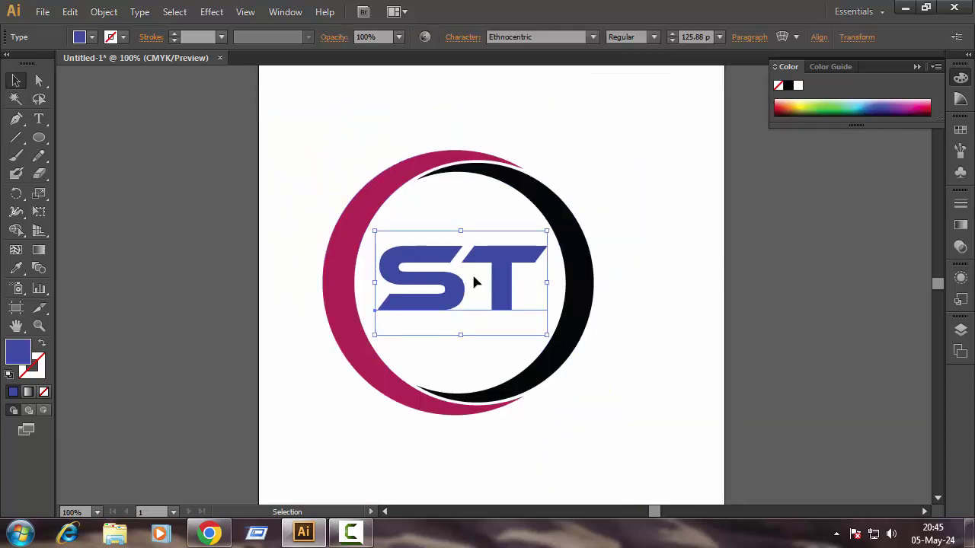
# Convert the ST text to outlines and ungroup it into separate S and T shapes
pyautogui.rightClick(500, 262)
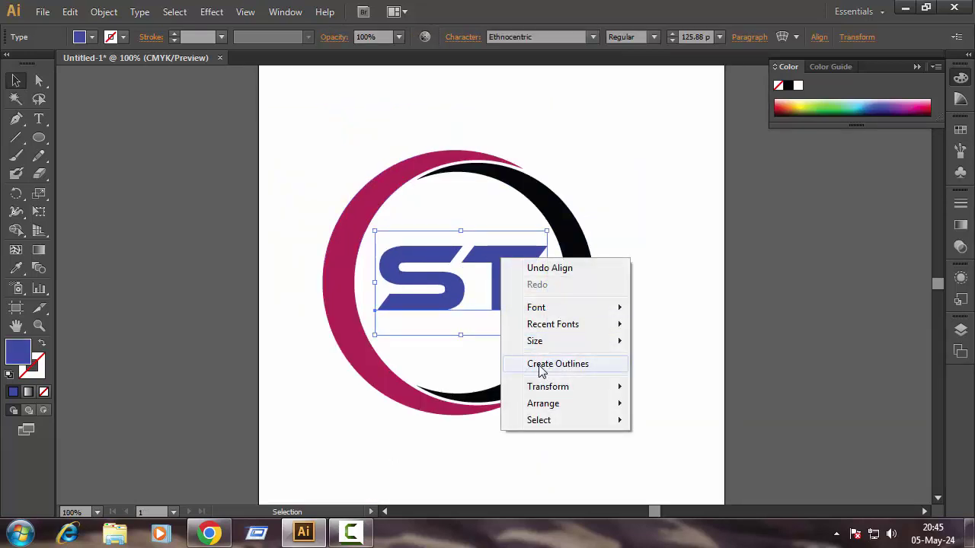
pyautogui.click(540, 364)
pyautogui.rightClick(494, 268)
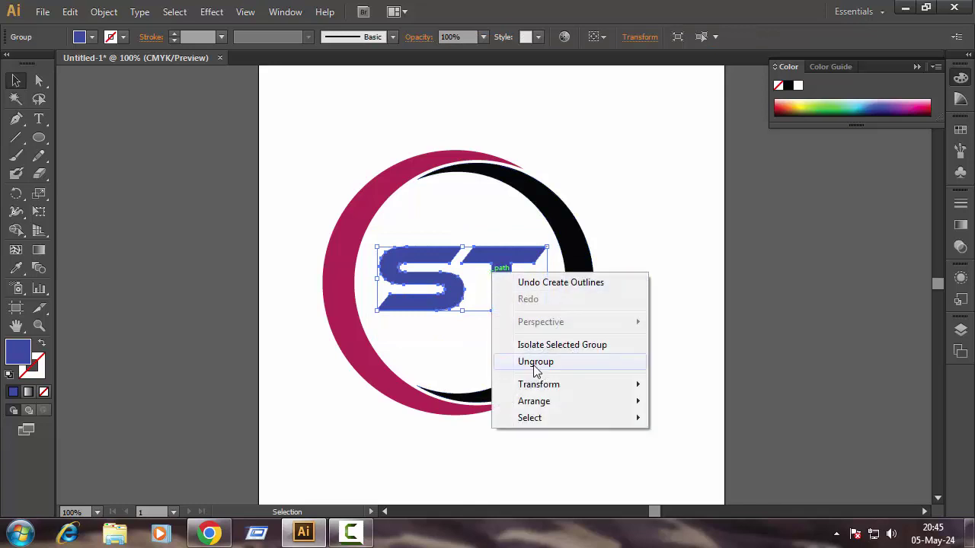
pyautogui.click(536, 362)
pyautogui.click(696, 262)
# Nudge the T right and the S left to space the letters apart
pyautogui.click(513, 266)
pyautogui.press('a')
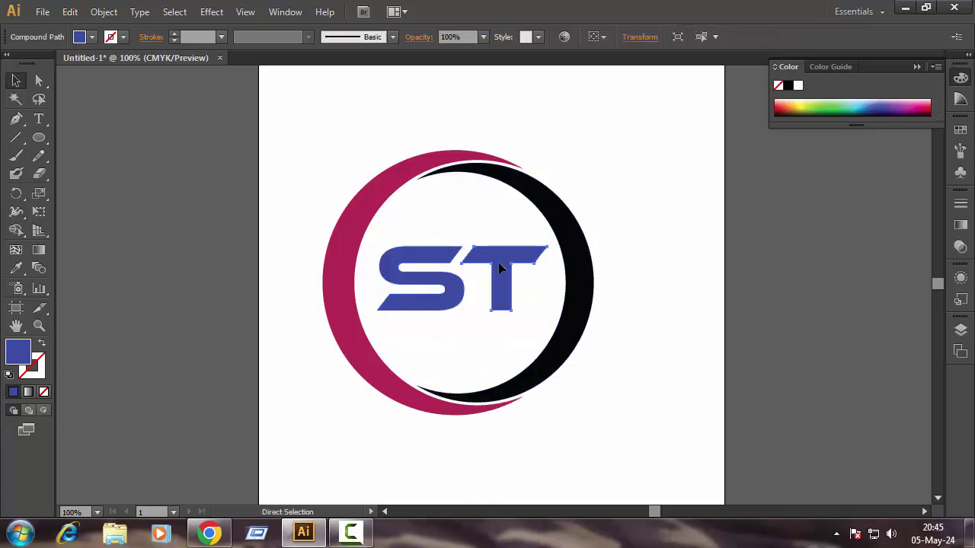
pyautogui.hotkey('ctrl', '+')
pyautogui.press('v')
pyautogui.hotkey('ctrl', '+')
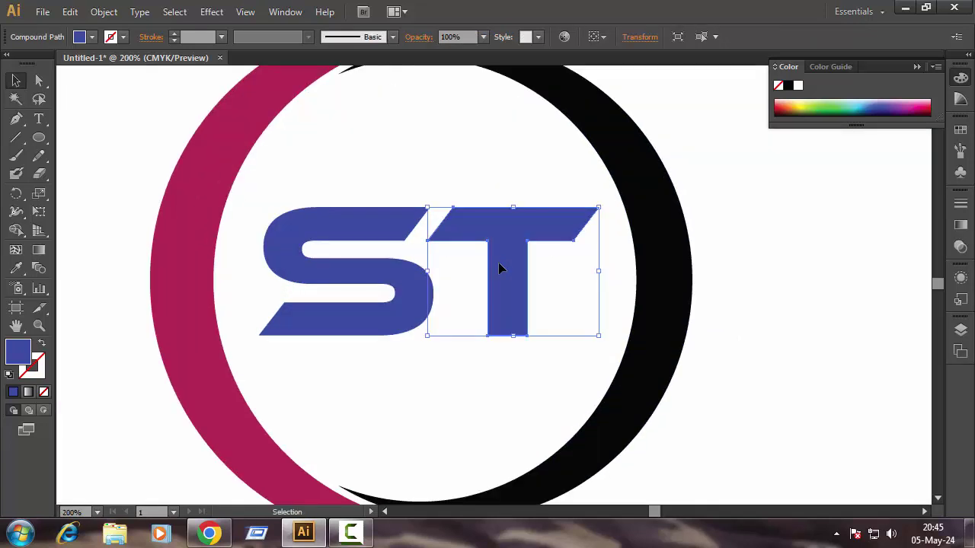
pyautogui.press('Right')
pyautogui.press('Right')
pyautogui.press('Right')
pyautogui.press('Right')
pyautogui.press('Right')
pyautogui.press('Right')
pyautogui.click(369, 226)
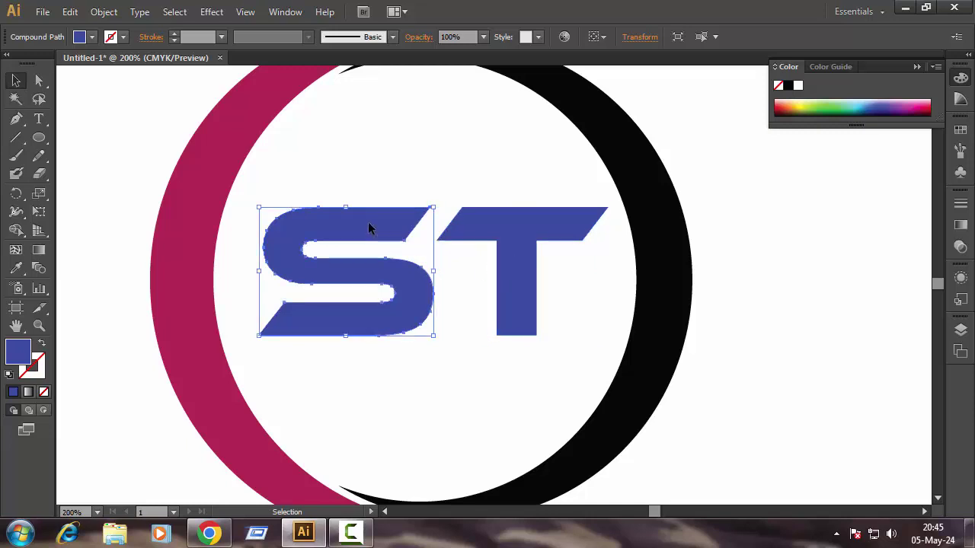
pyautogui.press('Left')
pyautogui.press('Left')
pyautogui.press('Left')
pyautogui.press('Left')
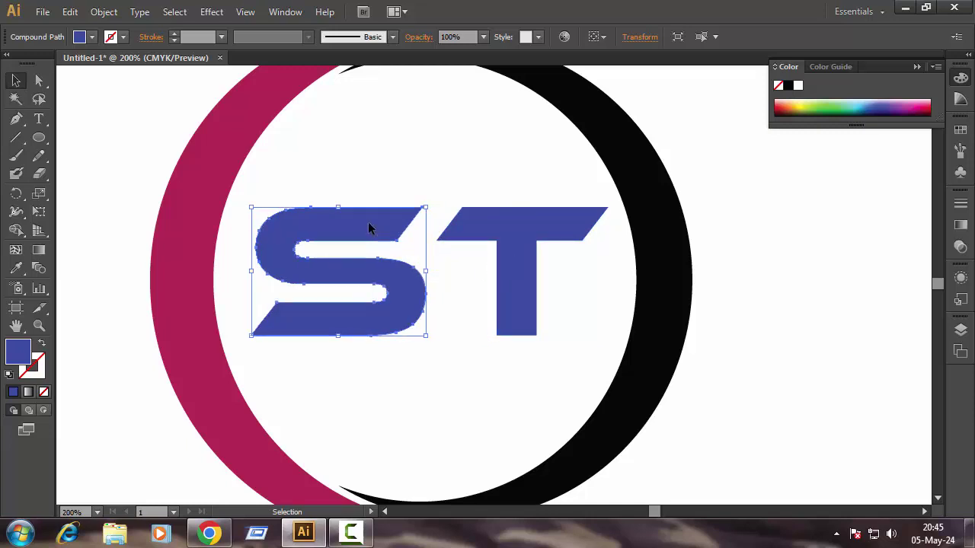
pyautogui.click(346, 388)
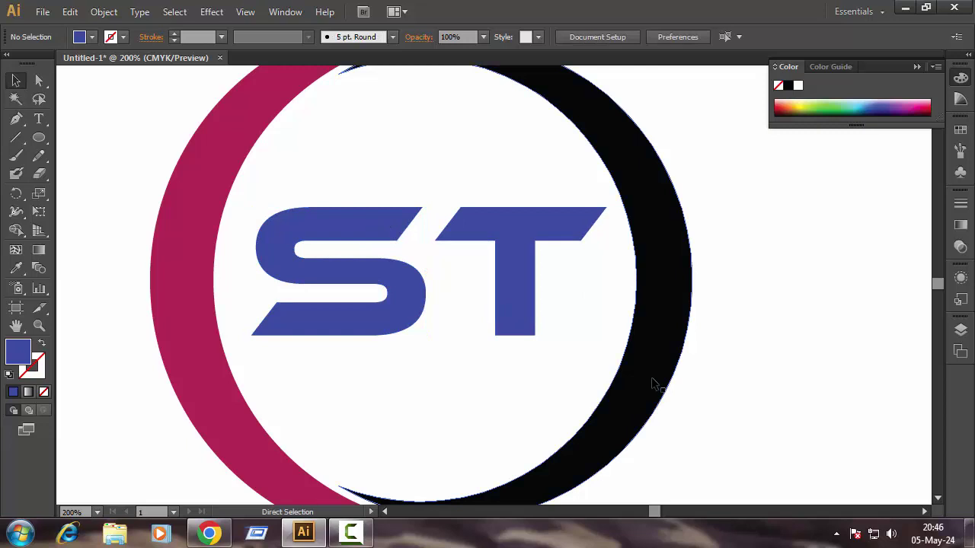
# Fill the T with green
pyautogui.hotkey('ctrl', '-')
pyautogui.hotkey('ctrl', '+')
pyautogui.hotkey('ctrl', '+')
pyautogui.hotkey('ctrl', '+')
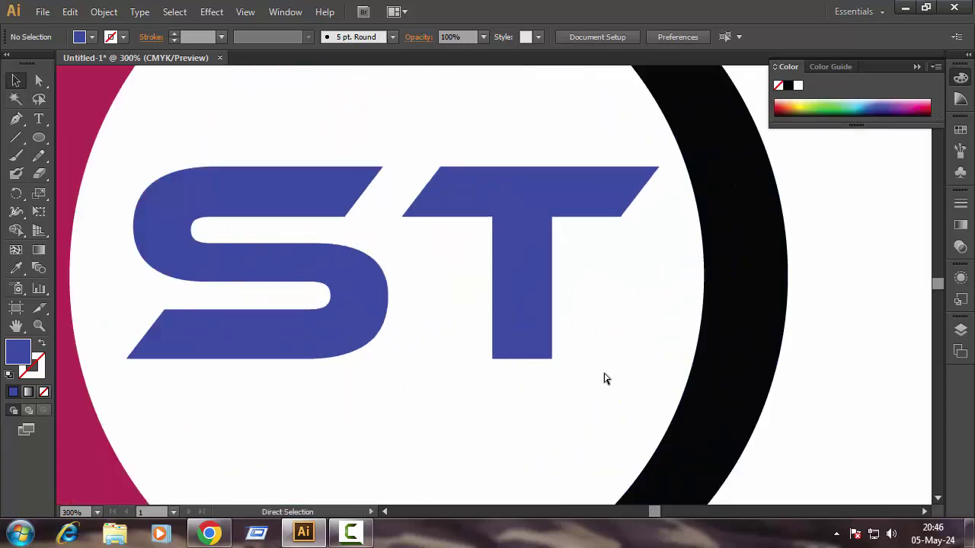
pyautogui.scroll(2, 505, 394)
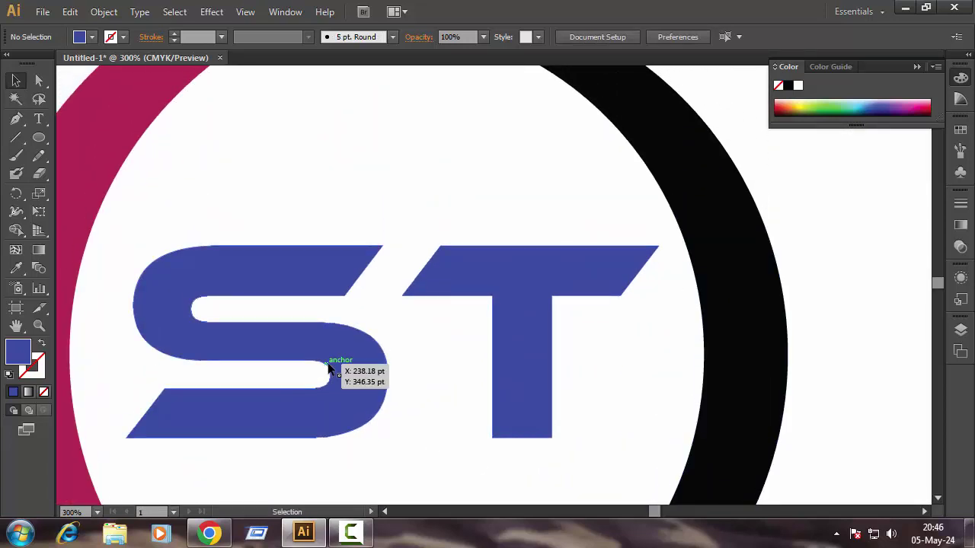
pyautogui.doubleClick(19, 352)
pyautogui.moveTo(679, 258); pyautogui.dragTo(679, 322)
pyautogui.click(642, 213)
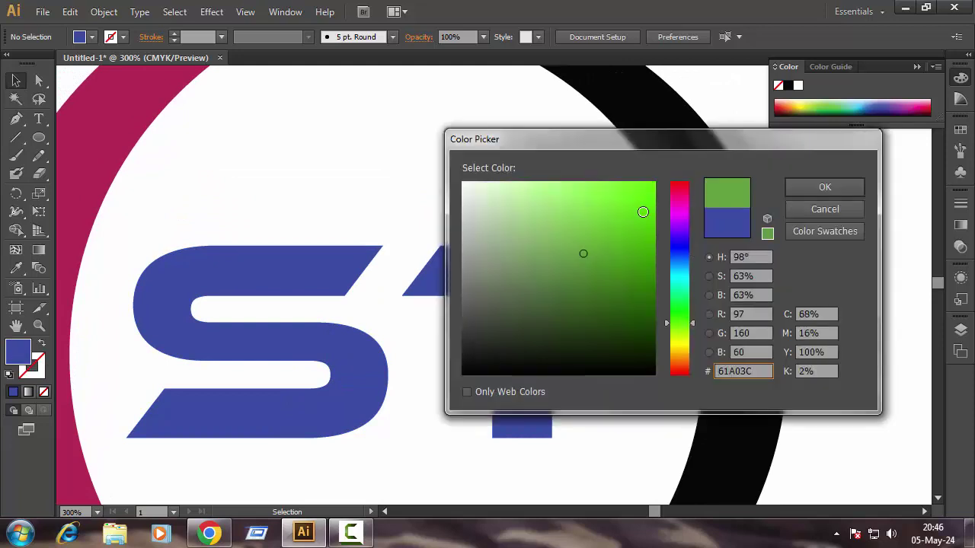
pyautogui.press('Return')
# Draw a green rectangle over the top-right tip of the S
pyautogui.moveTo(39, 137); pyautogui.dragTo(110, 141)
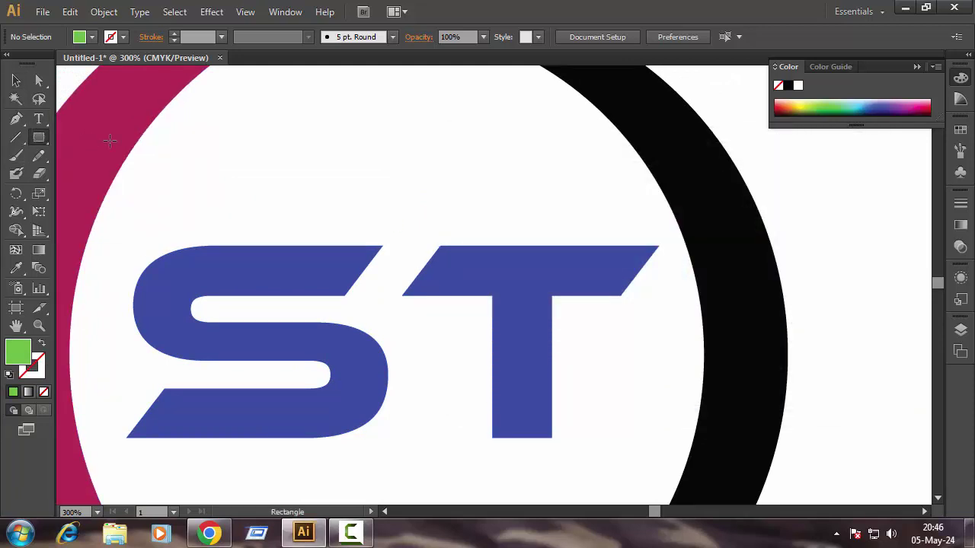
pyautogui.hotkey('ctrl', '+')
pyautogui.hotkey('ctrl', '+')
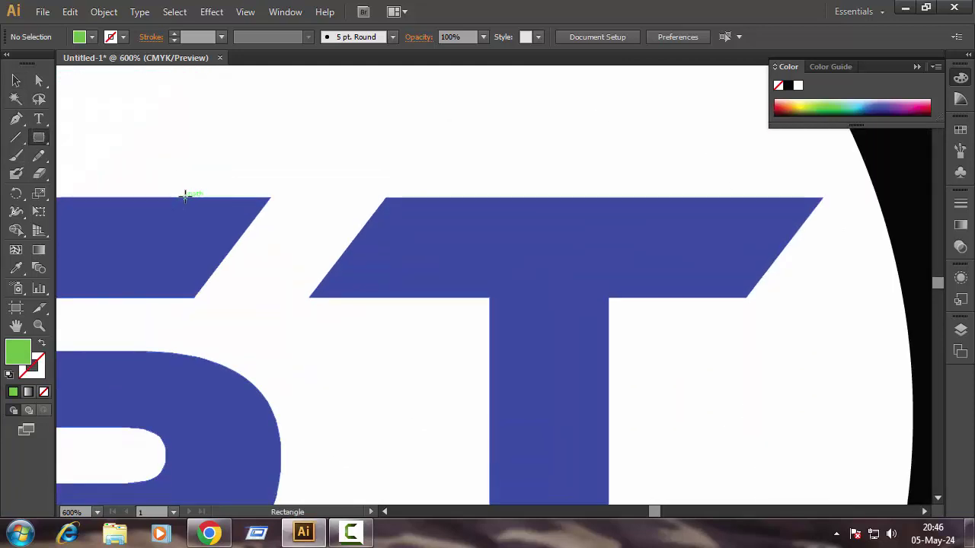
pyautogui.moveTo(188, 196); pyautogui.dragTo(408, 299)
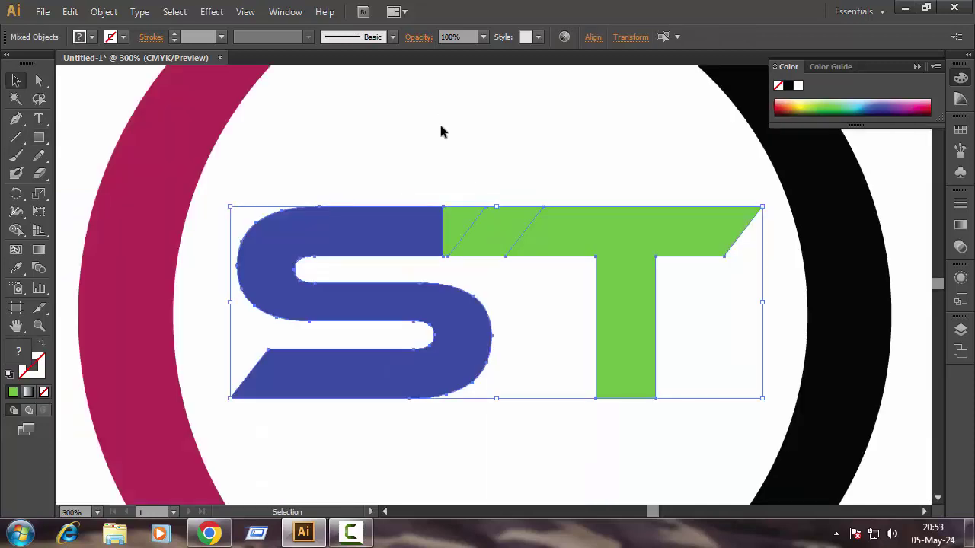
pyautogui.click(452, 138)
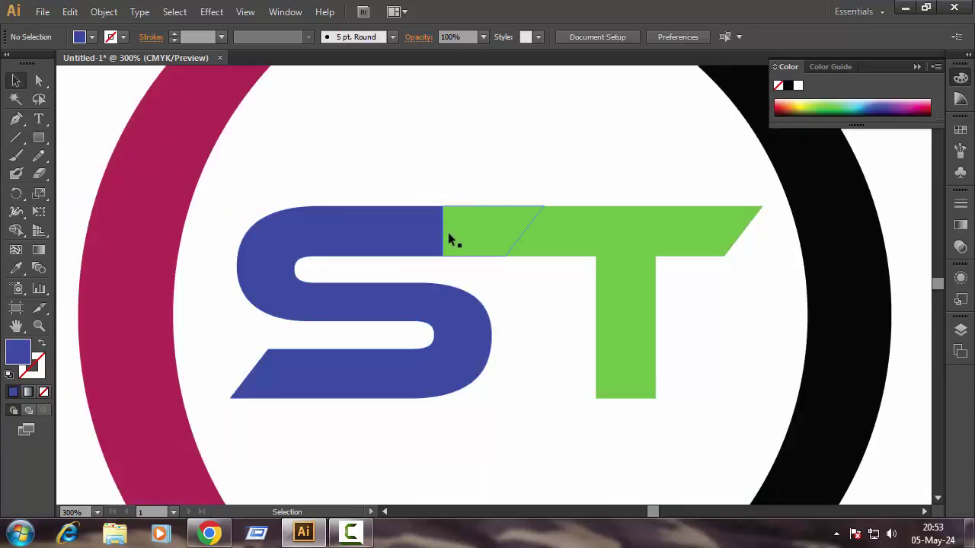
# Select the S and T and merge the small slice into the blue S with Shape Builder
pyautogui.moveTo(428, 161); pyautogui.dragTo(594, 213)
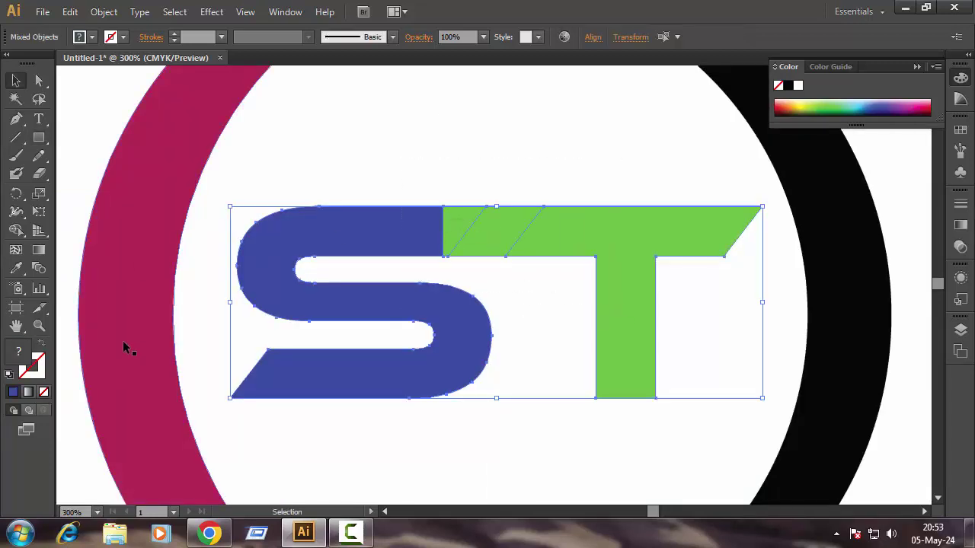
pyautogui.click(16, 230)
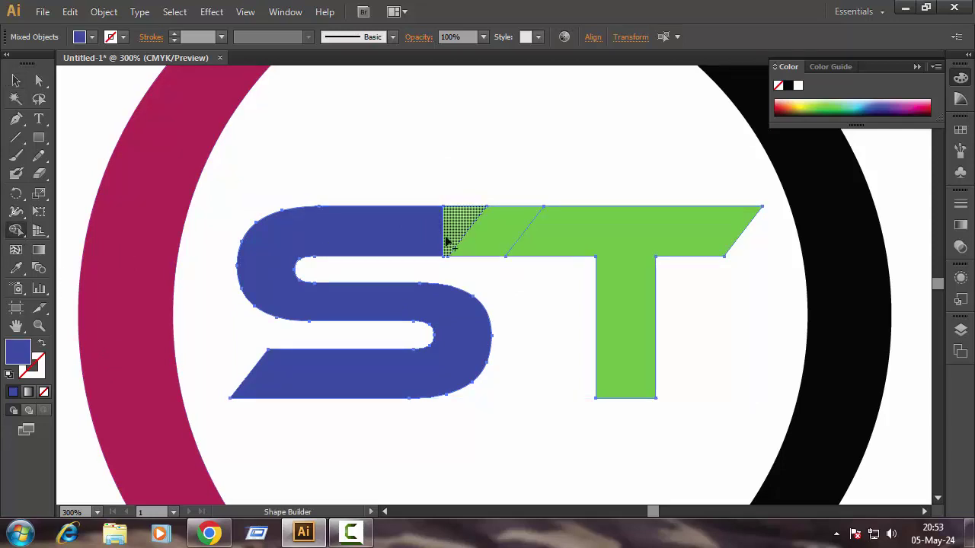
pyautogui.moveTo(449, 242); pyautogui.dragTo(428, 239)
# Paint the T region solid green with Shape Builder
pyautogui.doubleClick(19, 351)
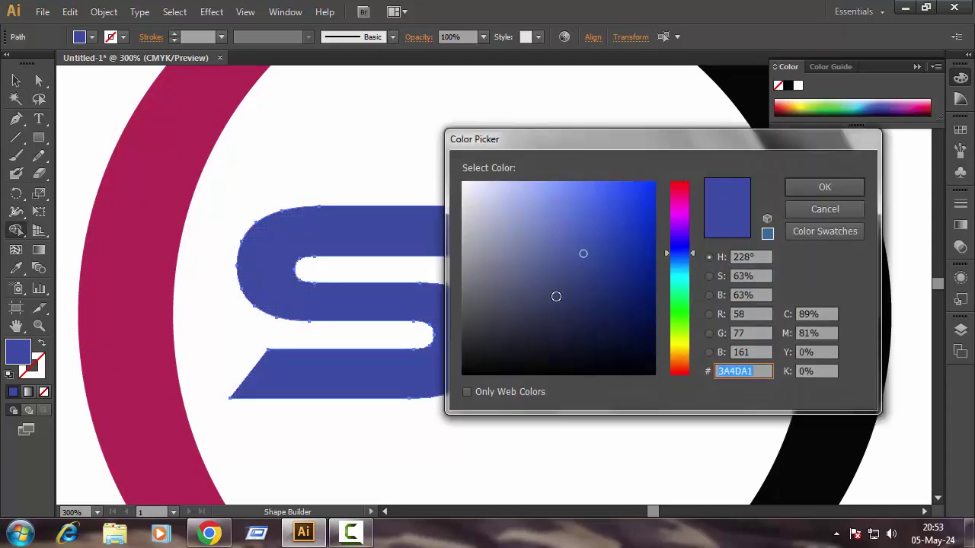
pyautogui.click(676, 322)
pyautogui.click(644, 222)
pyautogui.click(824, 187)
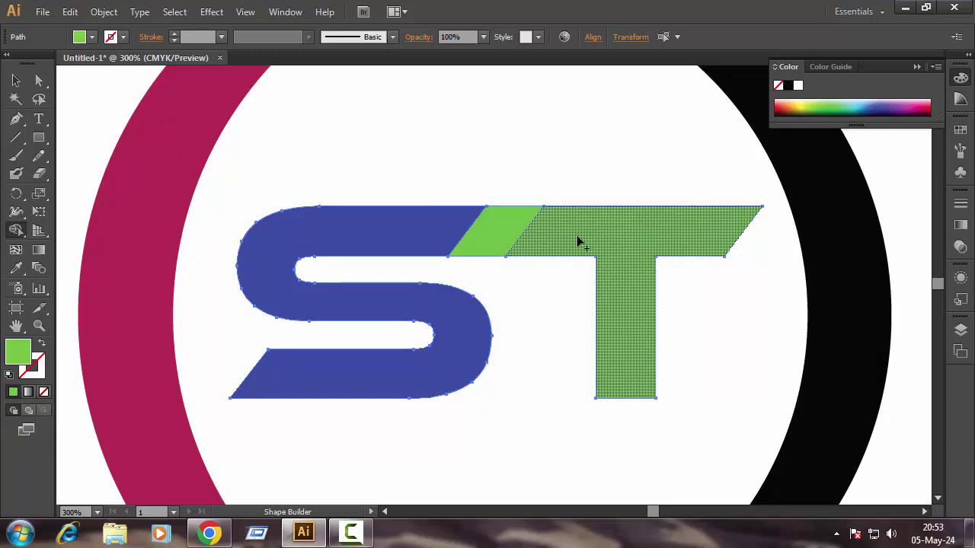
pyautogui.click(549, 234)
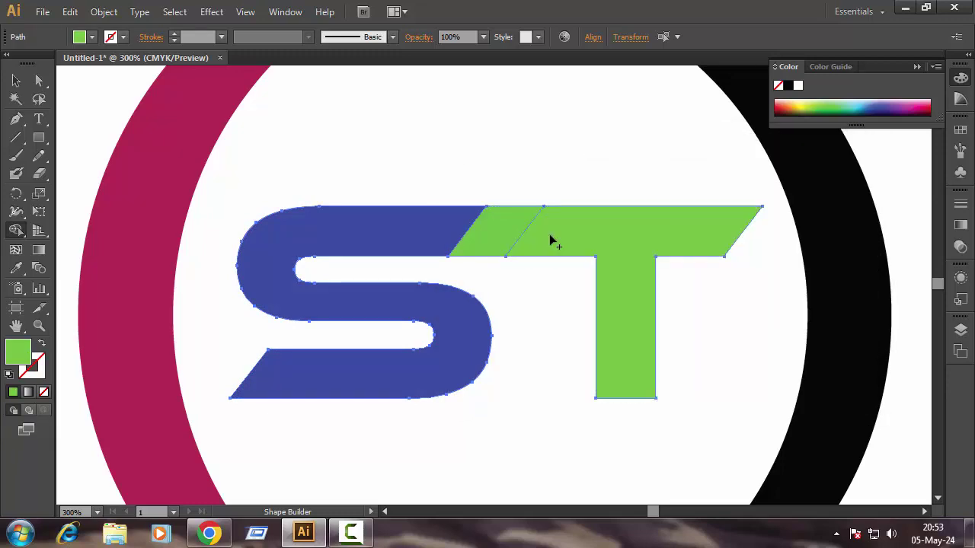
# Paint the middle diagonal slice between S and T black
pyautogui.doubleClick(26, 350)
pyautogui.click(622, 359)
pyautogui.click(819, 188)
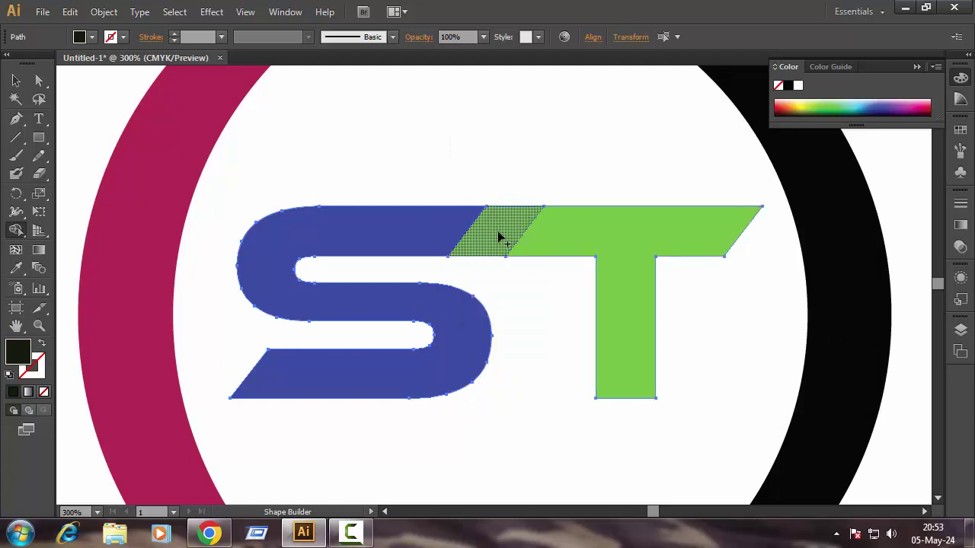
pyautogui.click(501, 238)
pyautogui.click(17, 79)
# Duplicate the black middle slice, offsetting the copy slightly to the right
pyautogui.click(538, 151)
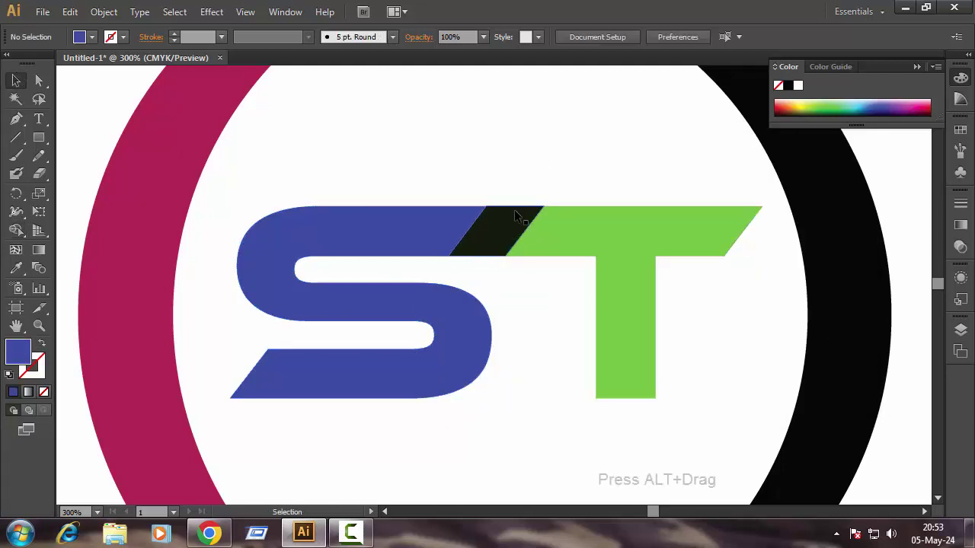
pyautogui.moveTo(496, 220); pyautogui.dragTo(502, 221)
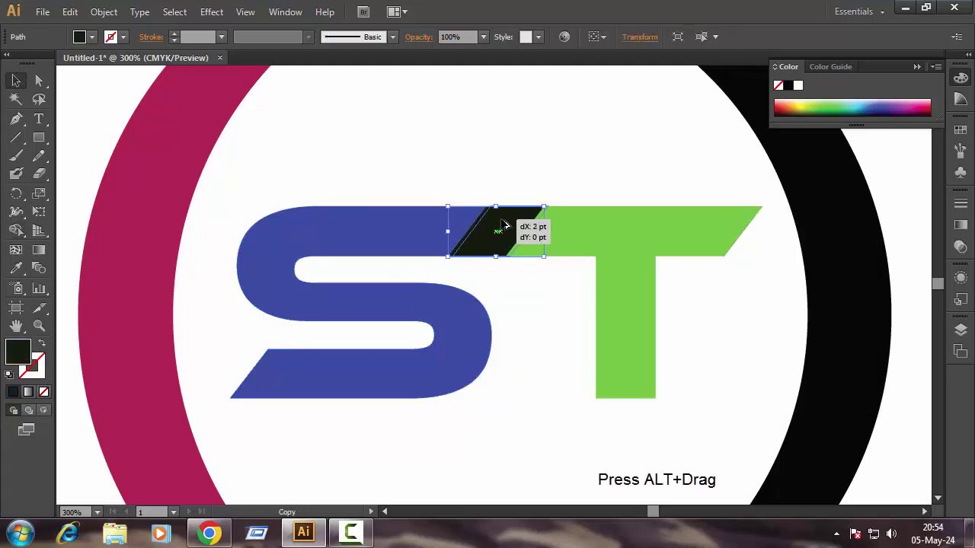
pyautogui.click(515, 150)
# Delete the original black slice with Shape Builder, leaving thin black edges on S and T
pyautogui.moveTo(461, 167); pyautogui.dragTo(489, 287)
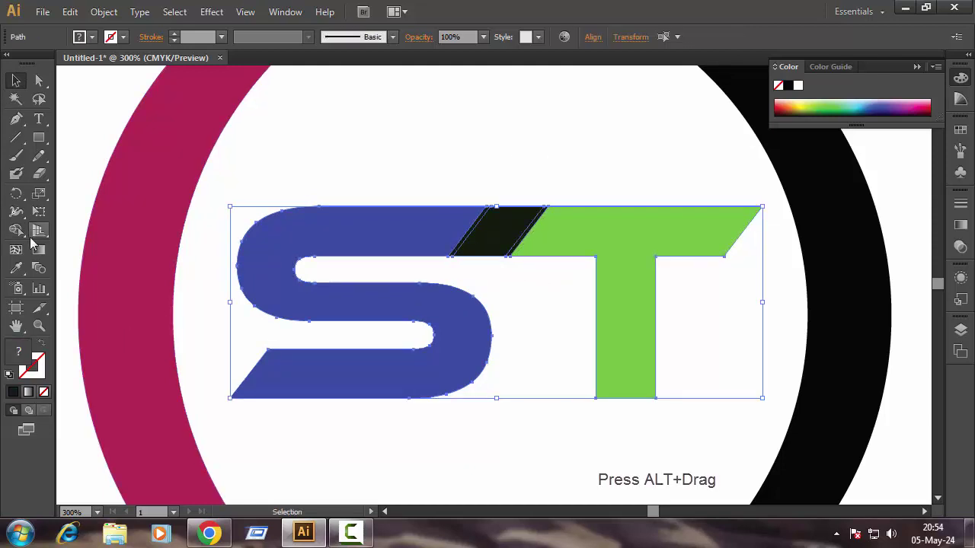
pyautogui.hotkey('shift', 'm')
pyautogui.keyDown('alt'); pyautogui.click(491, 238); pyautogui.keyUp('alt')
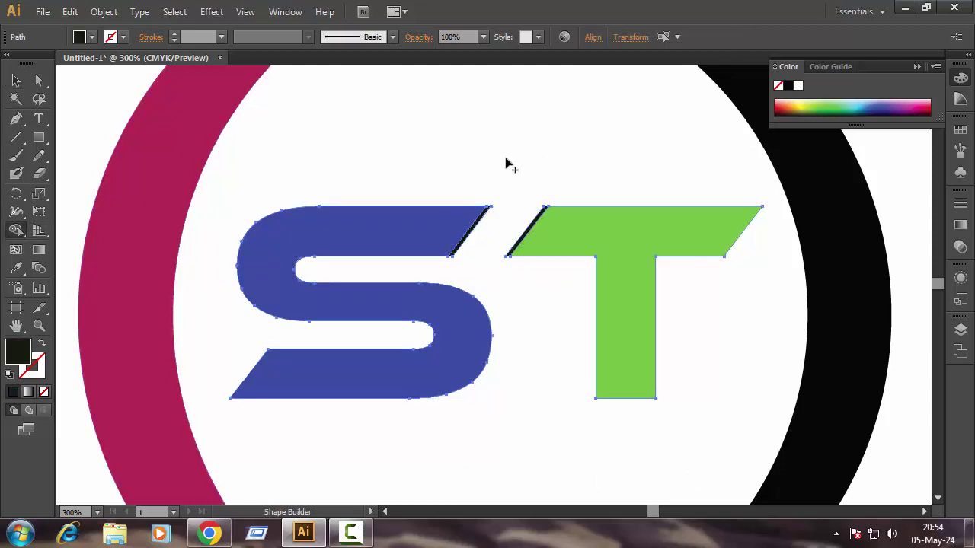
pyautogui.press('v')
pyautogui.click(529, 165)
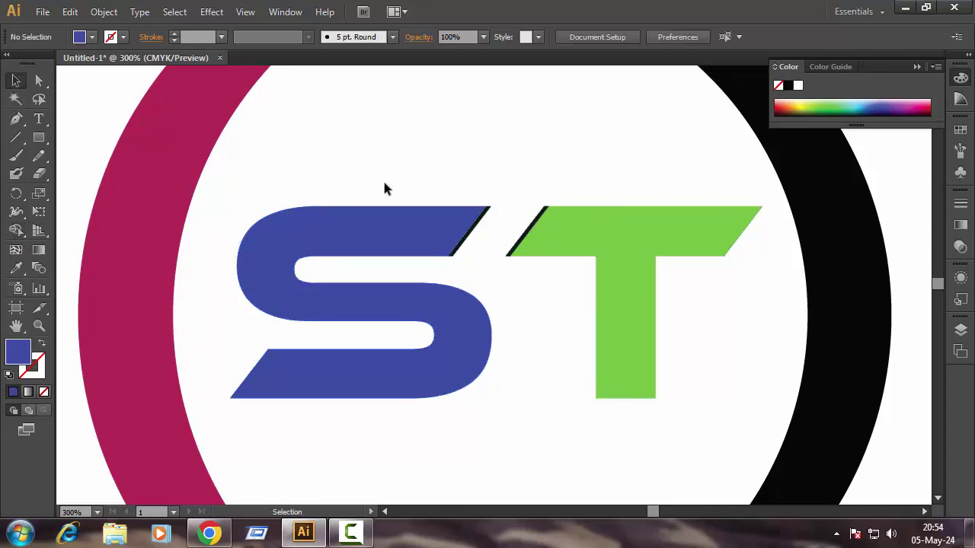
pyautogui.hotkey('ctrl', '+')
pyautogui.hotkey('ctrl', '+')
pyautogui.hotkey('ctrl', '+')
# Duplicate the black diagonal line to the right as a stripe in the gap
pyautogui.scroll(2, 440, 252)
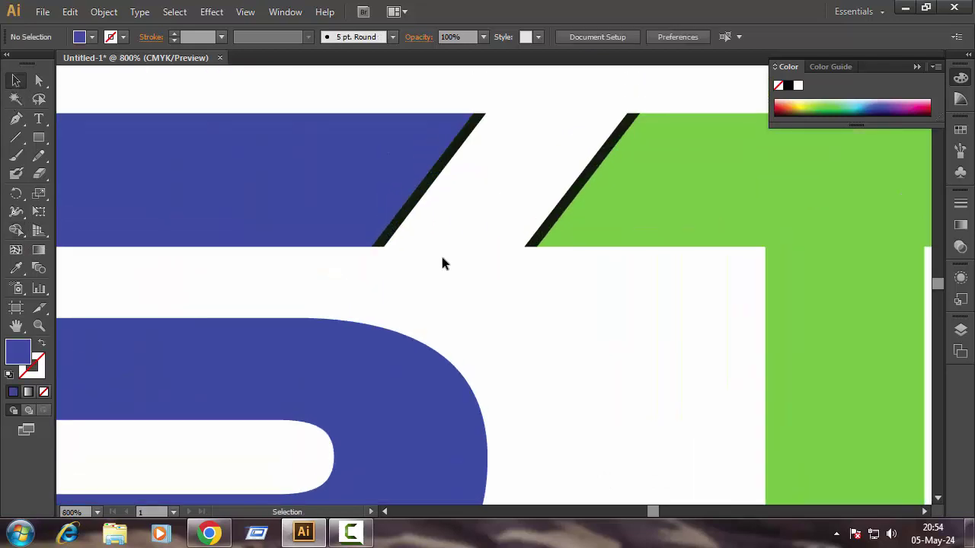
pyautogui.click(440, 193)
pyautogui.moveTo(437, 193); pyautogui.dragTo(550, 195)
pyautogui.click(596, 358)
# Colour the leftover slice with the S's blue using the Eyedropper
pyautogui.hotkey('ctrl', '-')
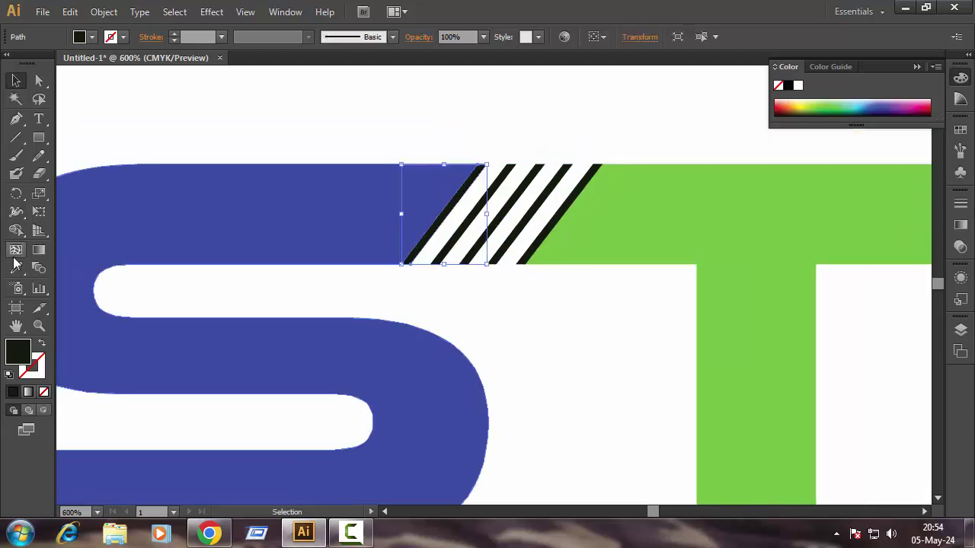
pyautogui.click(16, 263)
pyautogui.click(152, 224)
pyautogui.press('v')
pyautogui.click(286, 141)
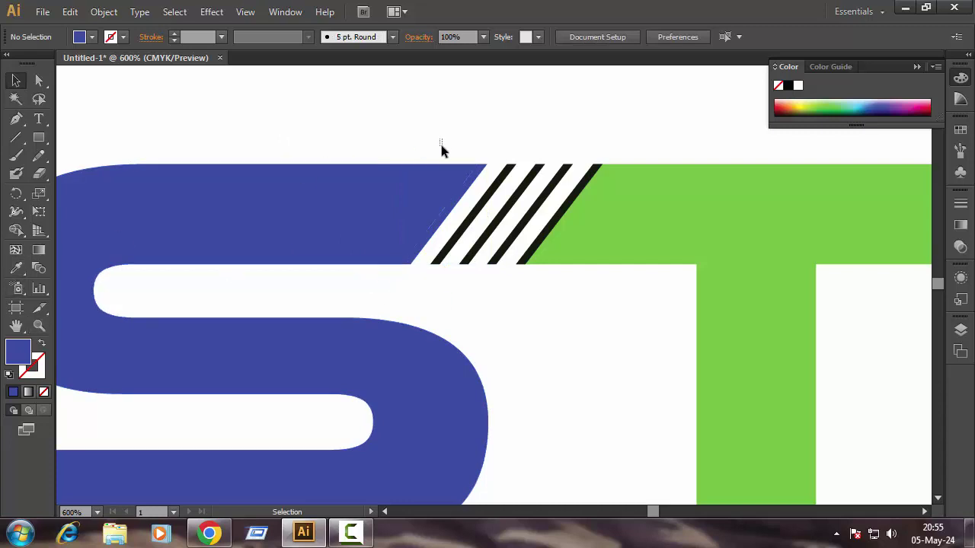
# Merge the blue slice into the S with Shape Builder, then sample the T's green
pyautogui.moveTo(474, 189); pyautogui.dragTo(461, 203)
pyautogui.click(16, 230)
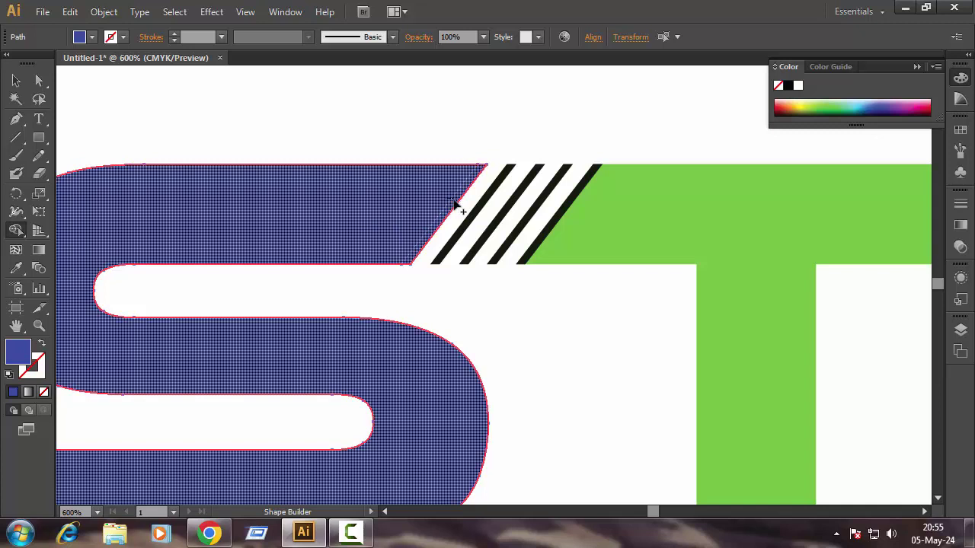
pyautogui.click(17, 80)
pyautogui.click(369, 114)
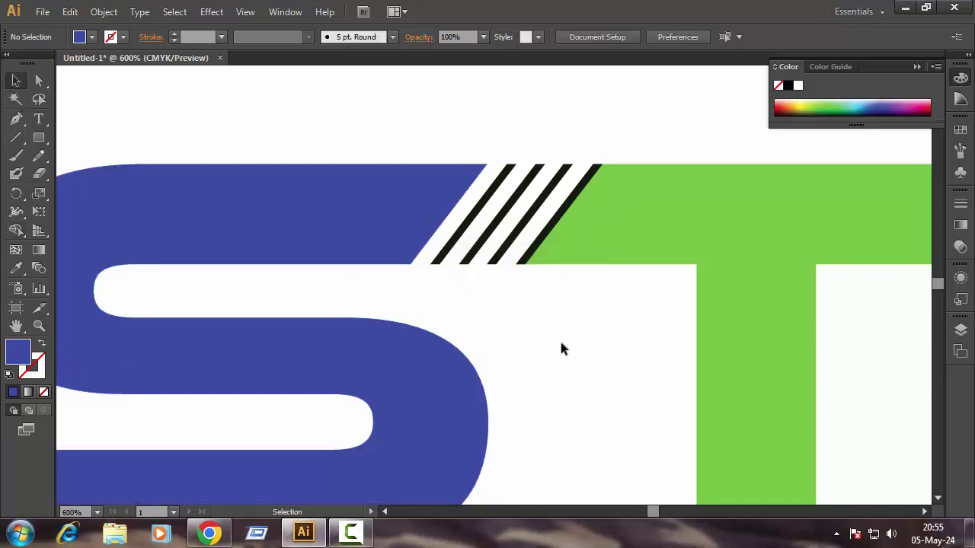
pyautogui.click(17, 267)
pyautogui.click(614, 224)
# Recolour the first two black diagonal stripes with the T's green
pyautogui.click(572, 202)
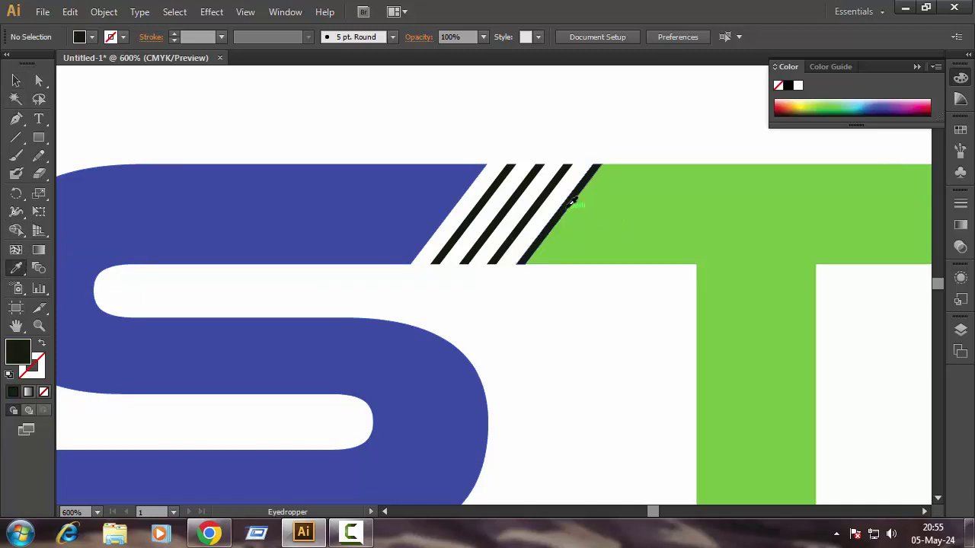
pyautogui.click(629, 230)
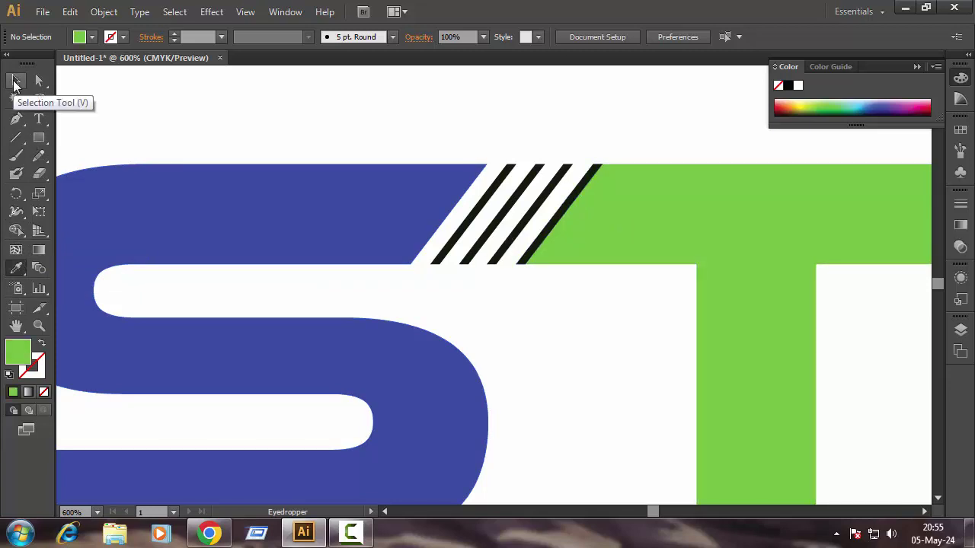
pyautogui.click(16, 80)
pyautogui.click(523, 220)
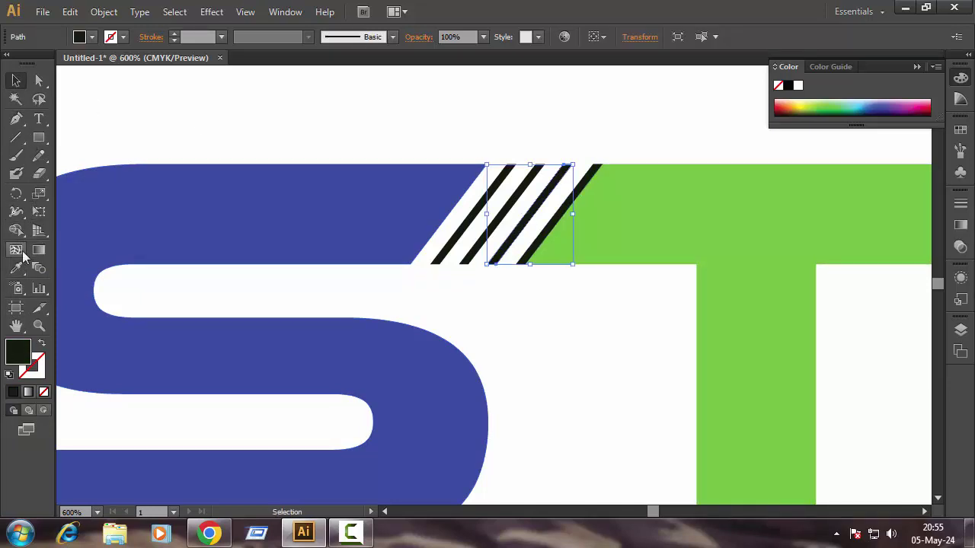
pyautogui.click(17, 268)
pyautogui.click(653, 224)
pyautogui.click(17, 80)
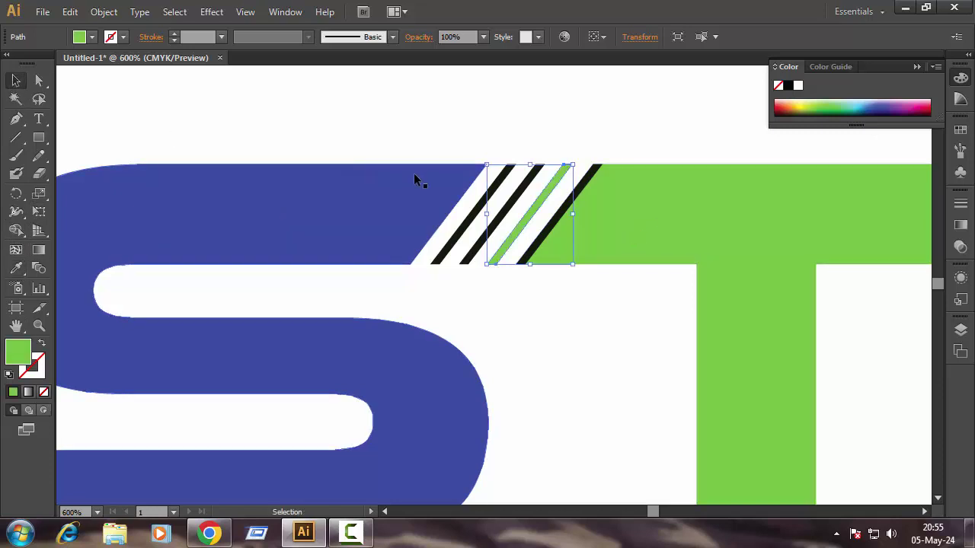
pyautogui.click(526, 190)
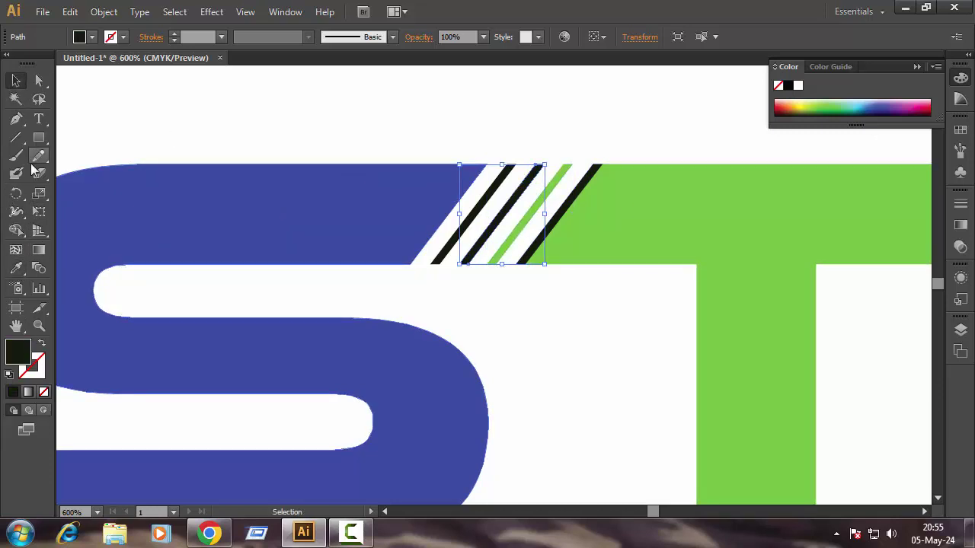
pyautogui.click(16, 267)
# Recolour the third black stripe with the T's green
pyautogui.click(17, 80)
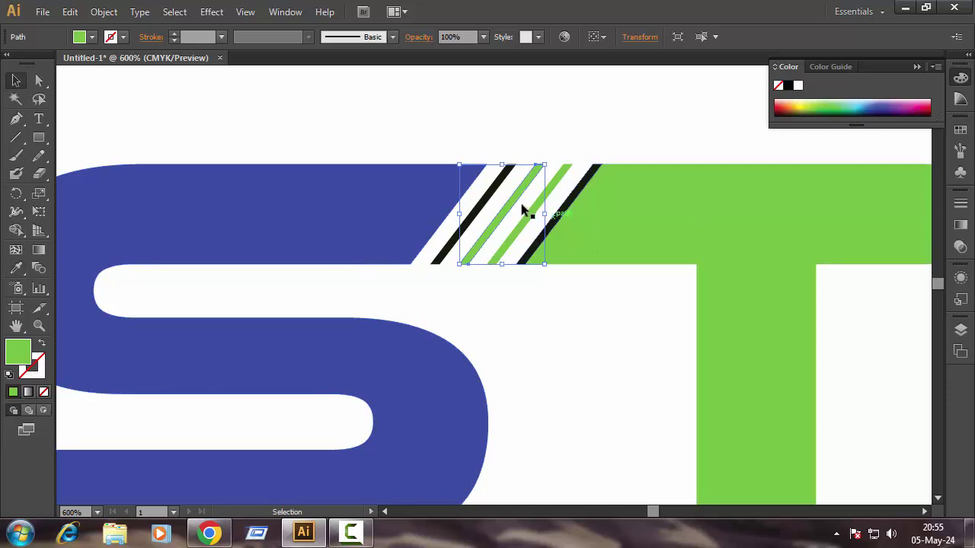
pyautogui.click(491, 191)
pyautogui.click(17, 268)
pyautogui.click(587, 246)
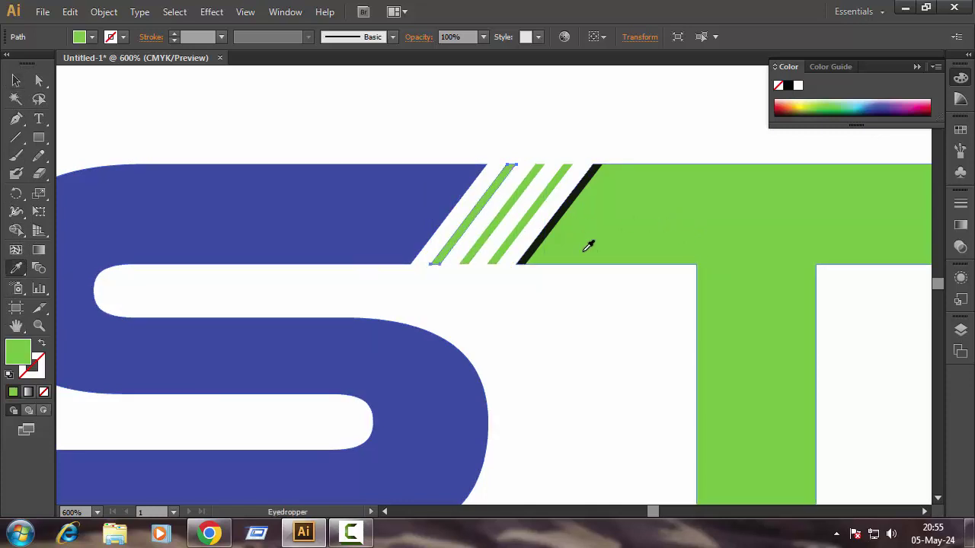
pyautogui.click(17, 79)
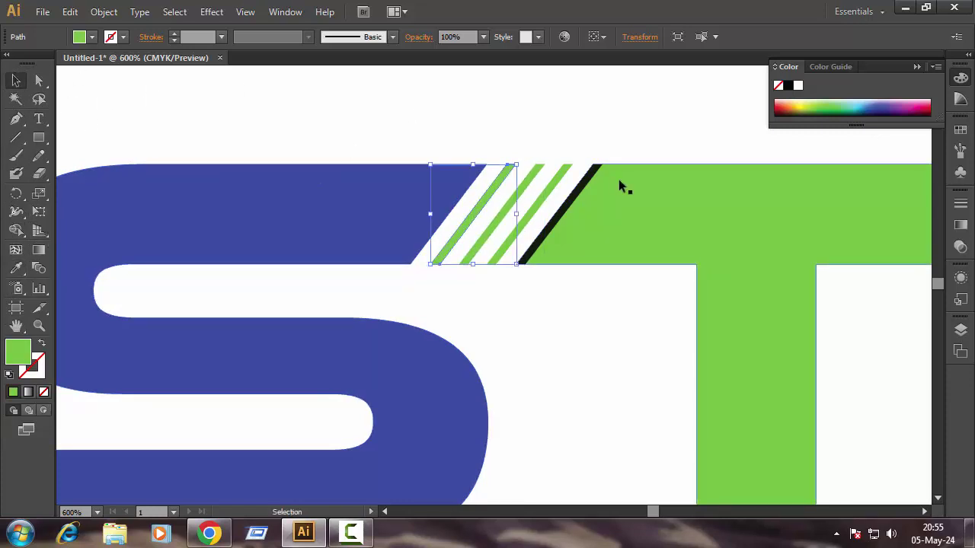
# Merge the last black stripe into the green T with Shape Builder and deselect
pyautogui.moveTo(590, 138); pyautogui.dragTo(618, 186)
pyautogui.click(16, 230)
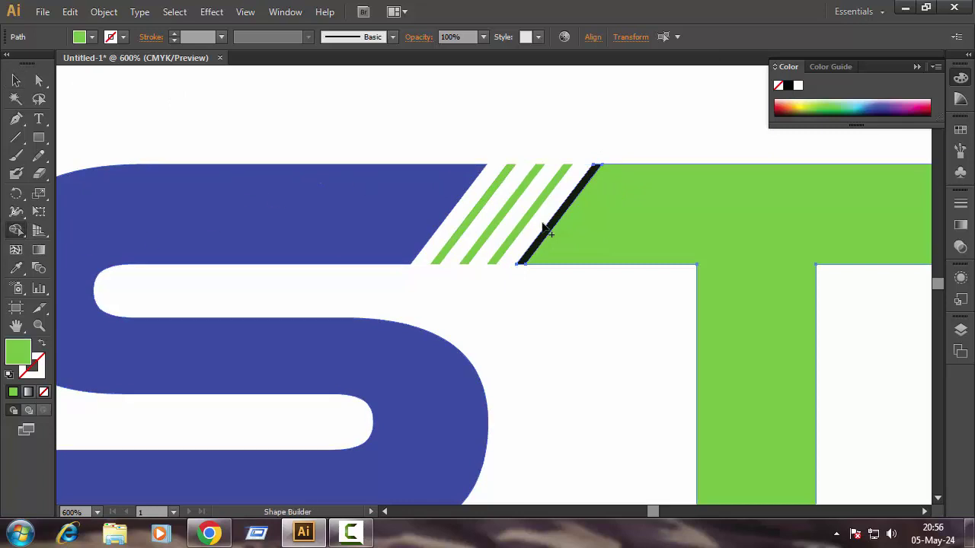
pyautogui.moveTo(545, 225); pyautogui.dragTo(595, 217)
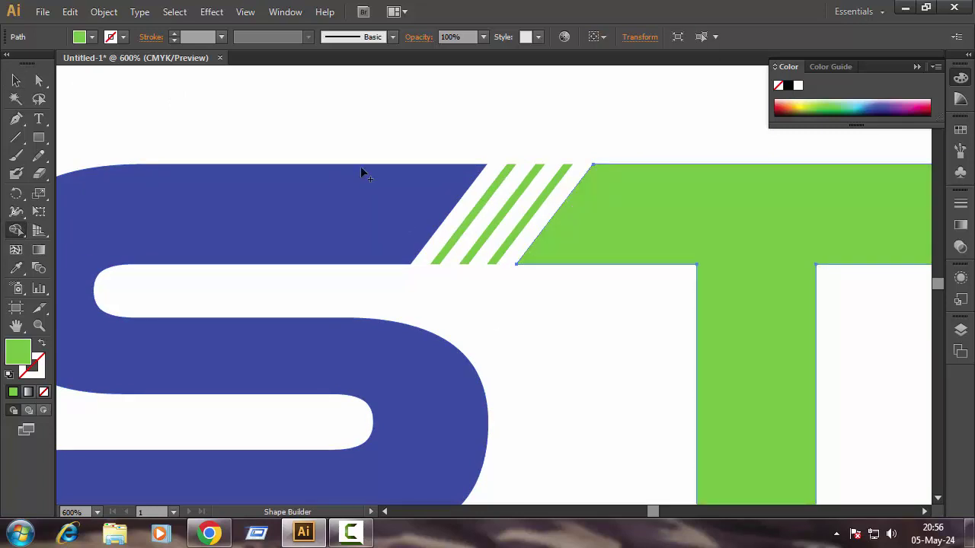
pyautogui.press('v')
pyautogui.click(539, 133)
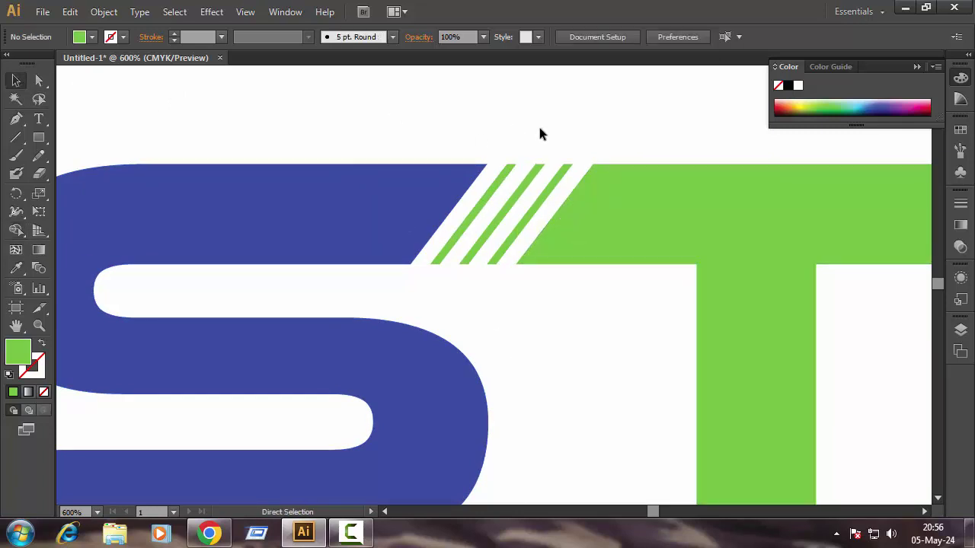
pyautogui.hotkey('ctrl', '-')
pyautogui.hotkey('ctrl', '-')
pyautogui.hotkey('ctrl', '-')
# Give the black ring the S's fill colour with the Eyedropper
pyautogui.hotkey('ctrl', '-')
pyautogui.hotkey('ctrl', '-')
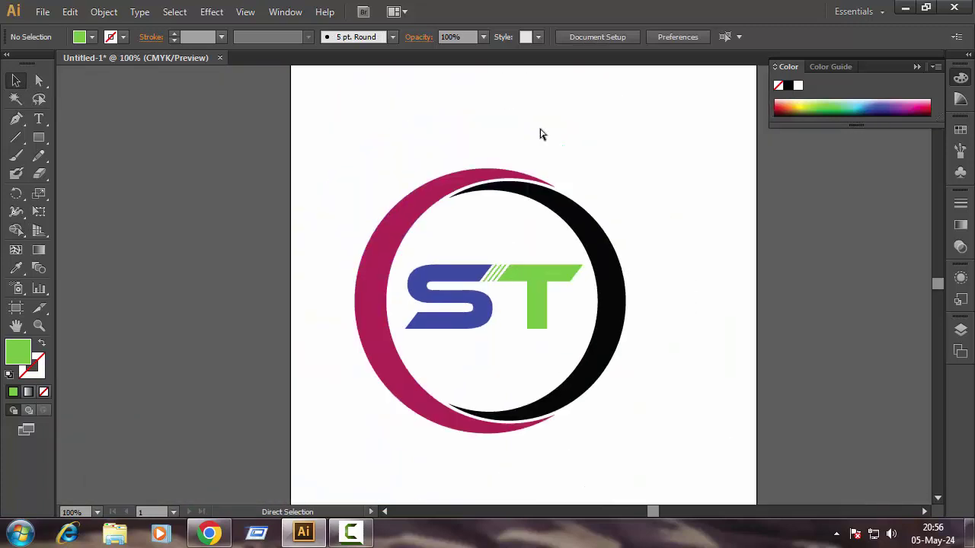
pyautogui.hotkey('ctrl', '+')
pyautogui.hotkey('ctrl', '-')
pyautogui.hotkey('ctrl', '+')
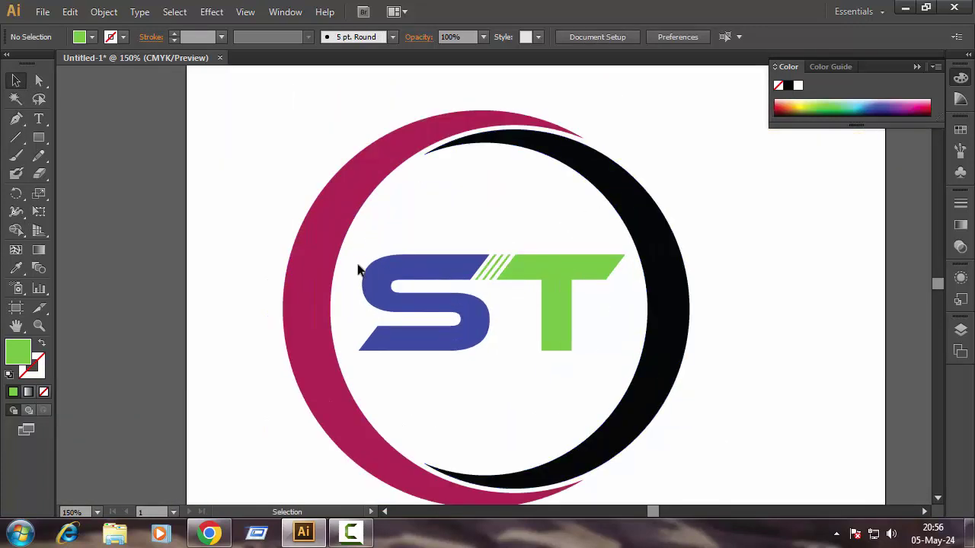
pyautogui.click(643, 203)
pyautogui.click(16, 268)
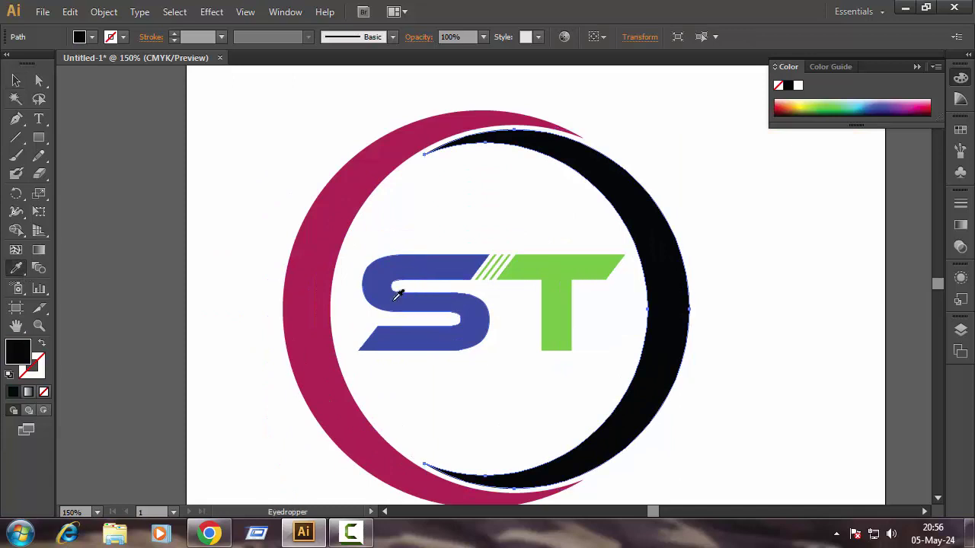
pyautogui.click(418, 261)
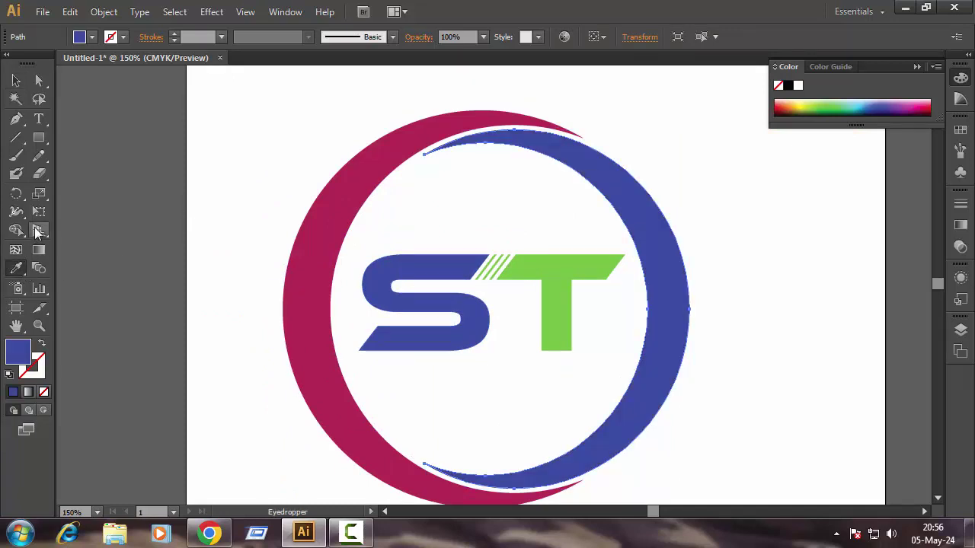
# Recolour the magenta crescent with the T's green
pyautogui.click(16, 79)
pyautogui.click(347, 192)
pyautogui.click(16, 268)
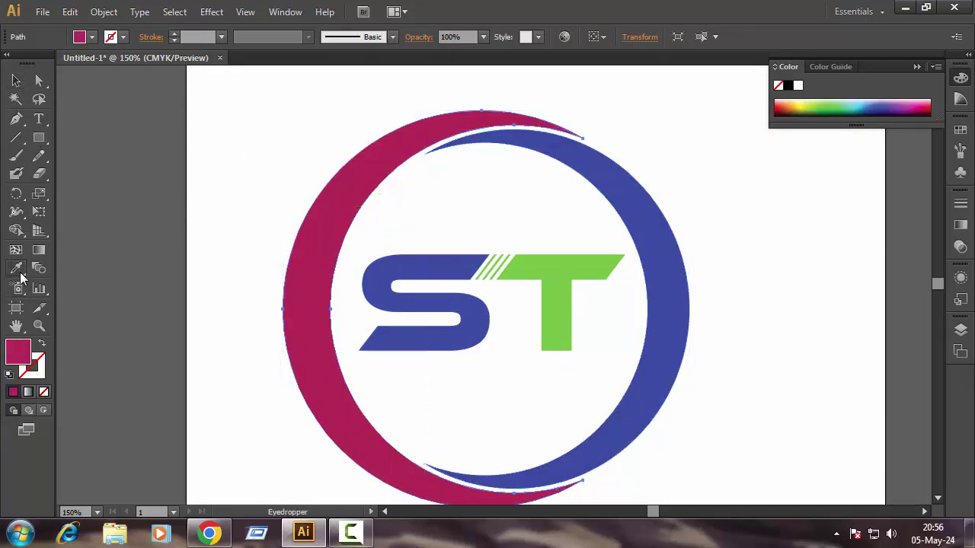
pyautogui.click(558, 271)
pyautogui.click(17, 80)
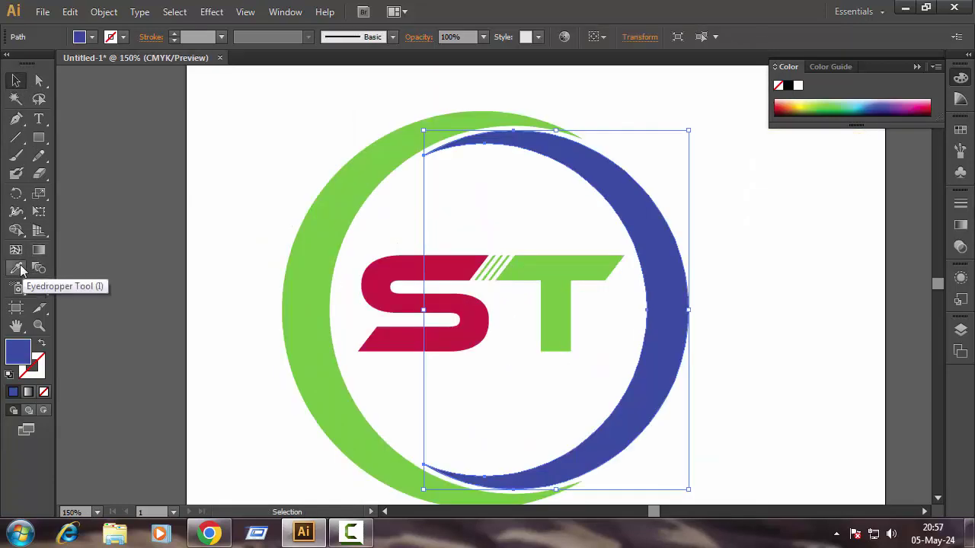
# Recolour the blue ring with the S's magenta, then copy the finished logo
pyautogui.click(16, 268)
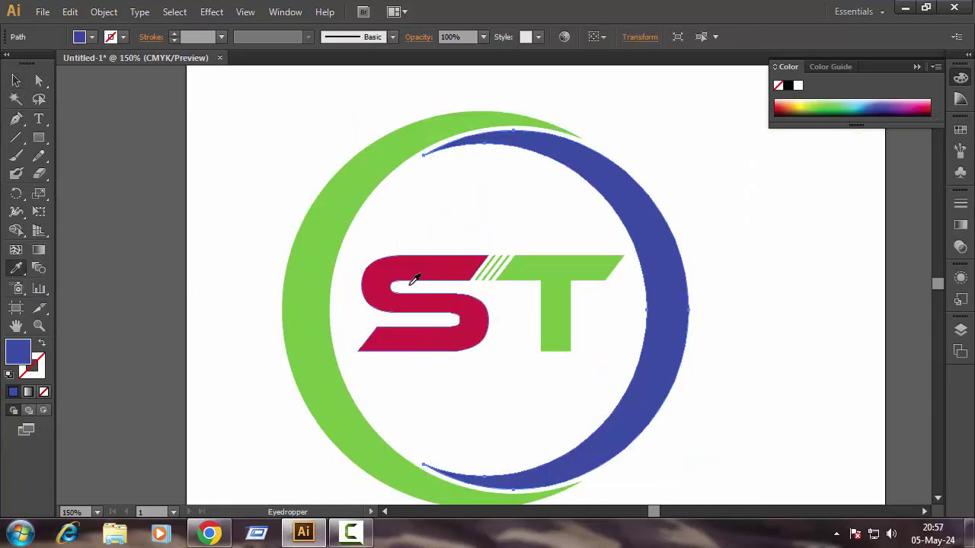
pyautogui.click(422, 268)
pyautogui.click(17, 80)
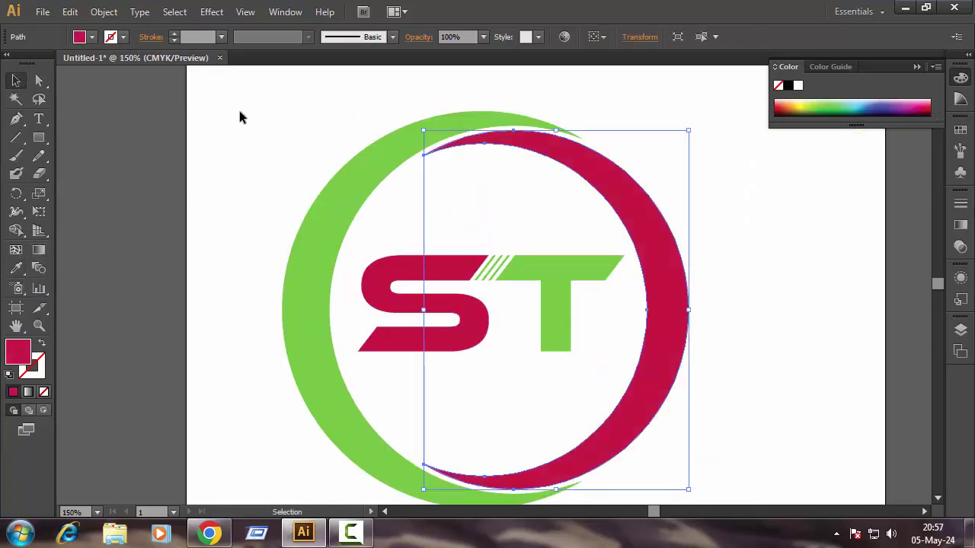
pyautogui.click(237, 114)
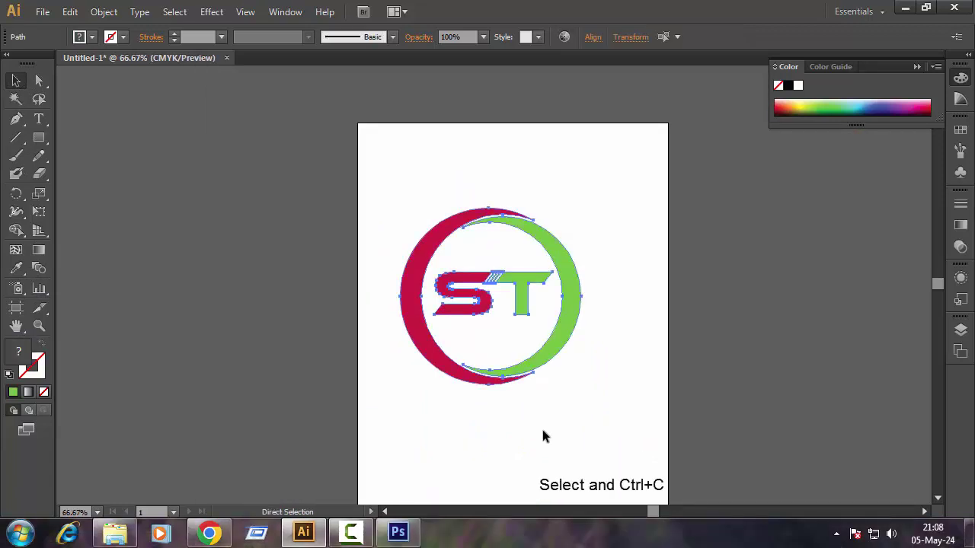
pyautogui.press('v')
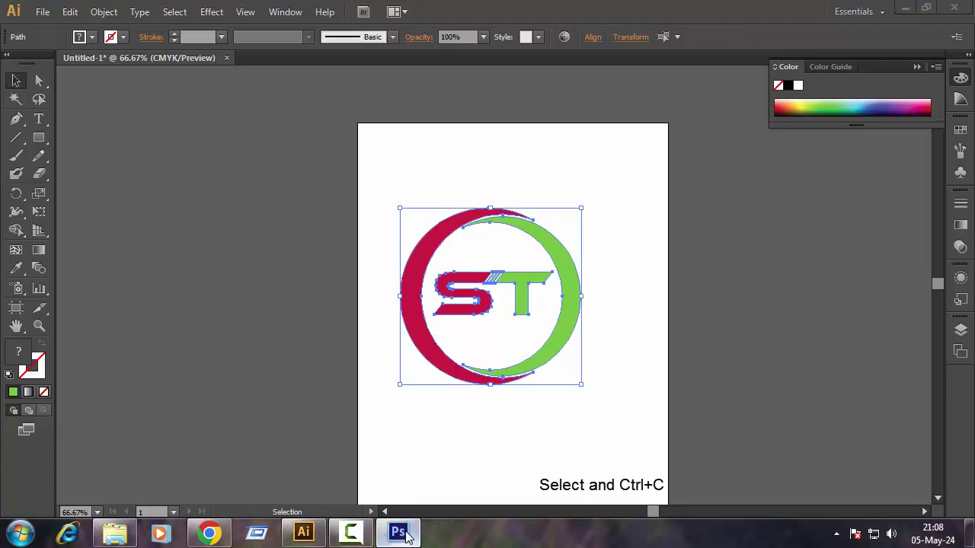
pyautogui.click(397, 532)
# Paste the logo into the mockup as a smart object and scale it to about 336%
pyautogui.hotkey('ctrl', 'v')
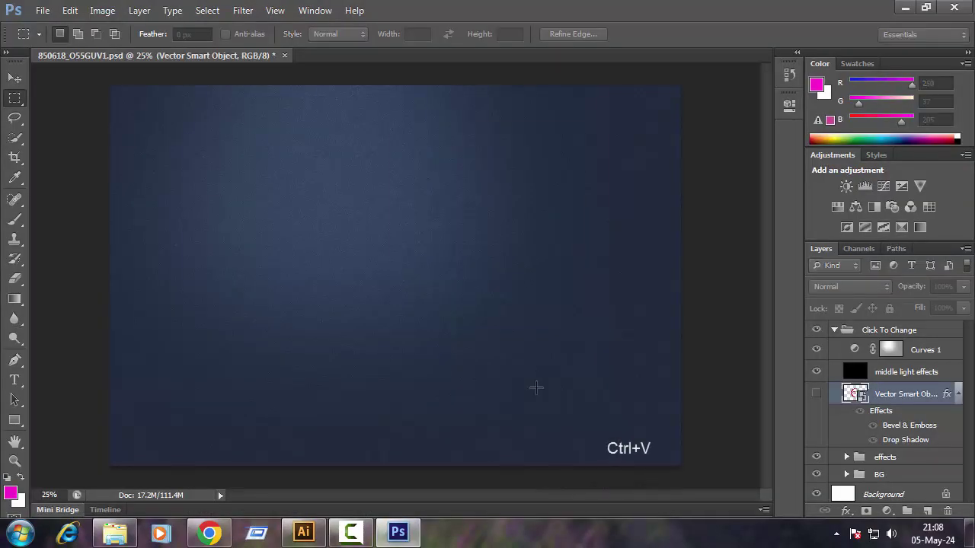
pyautogui.press('Return')
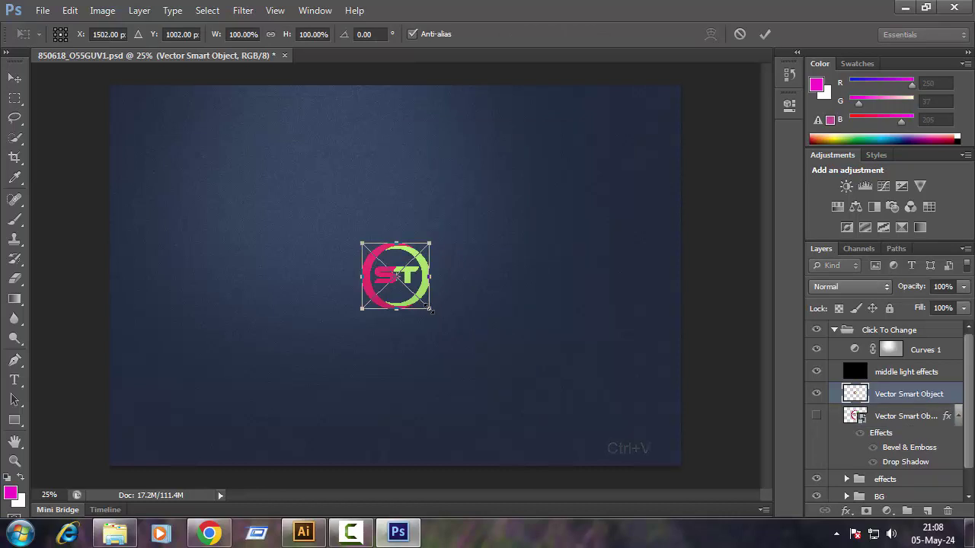
pyautogui.moveTo(430, 309); pyautogui.dragTo(514, 384)
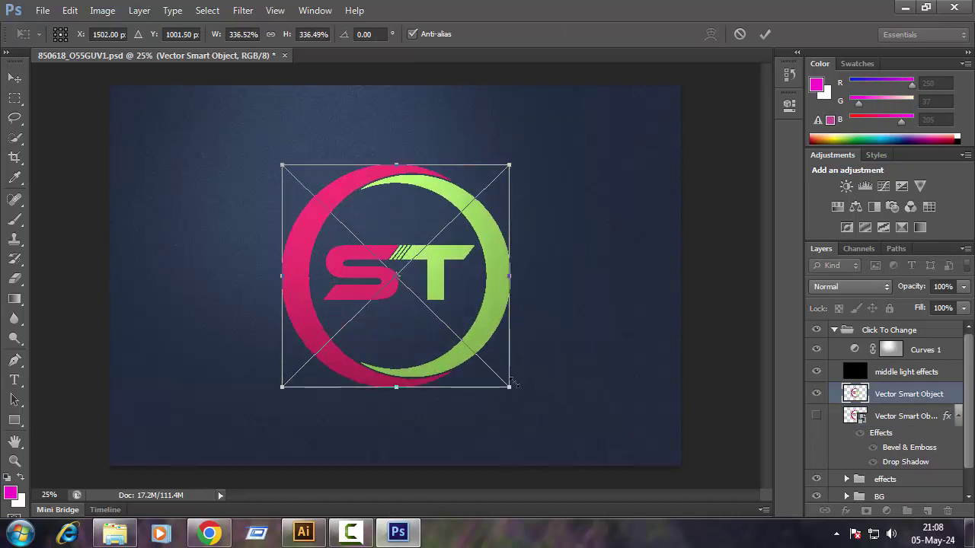
pyautogui.press('Return')
pyautogui.press('m')
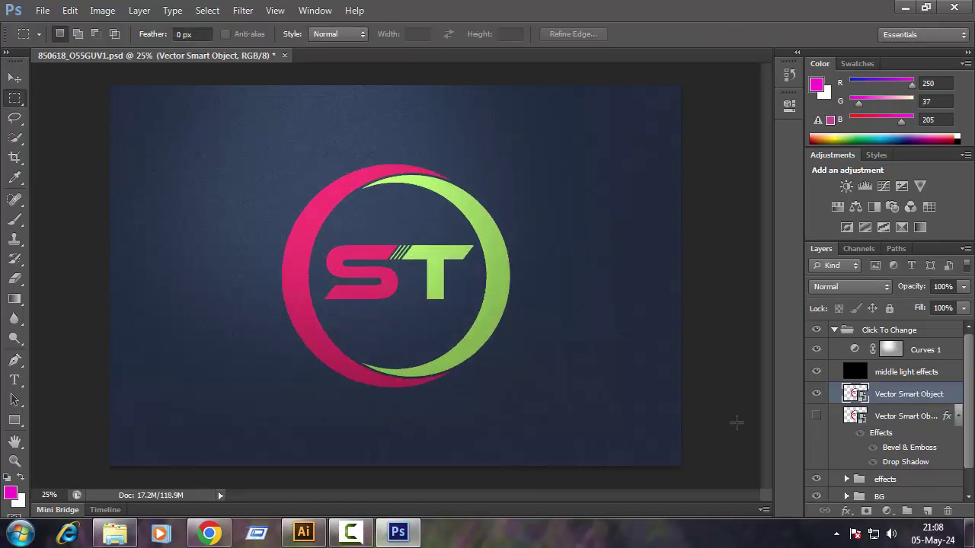
# Add a Bevel & Emboss layer style with size 10 to the logo layer
pyautogui.doubleClick(869, 393)
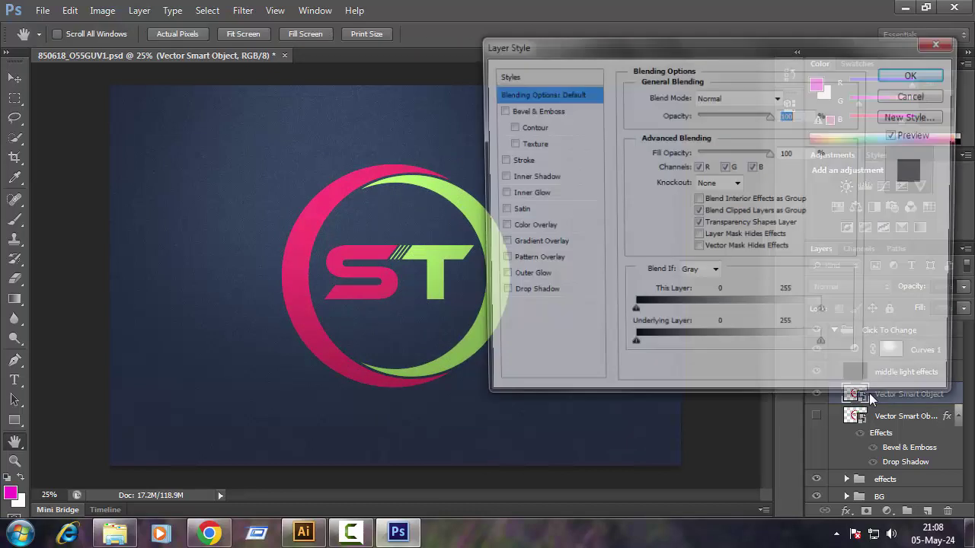
pyautogui.click(558, 111)
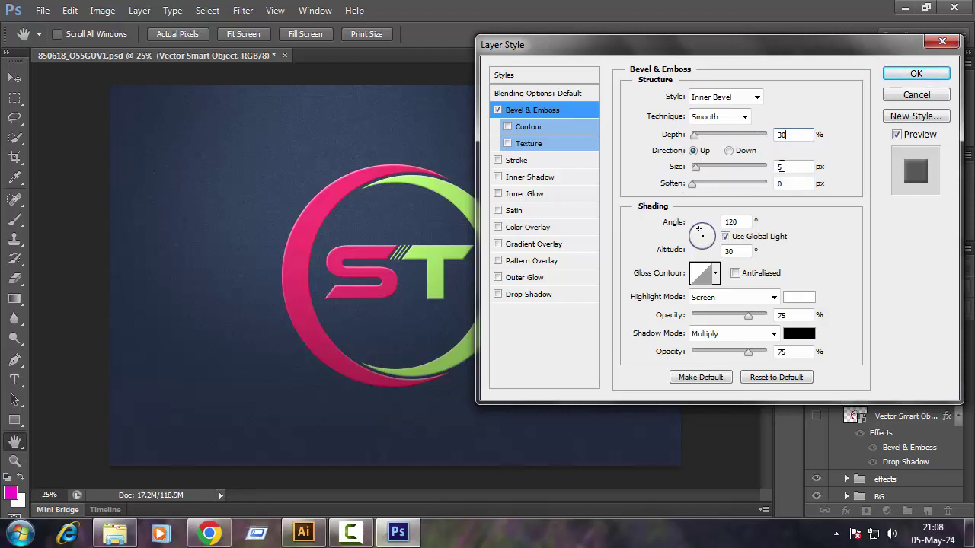
pyautogui.press('Tab')
pyautogui.write('10')
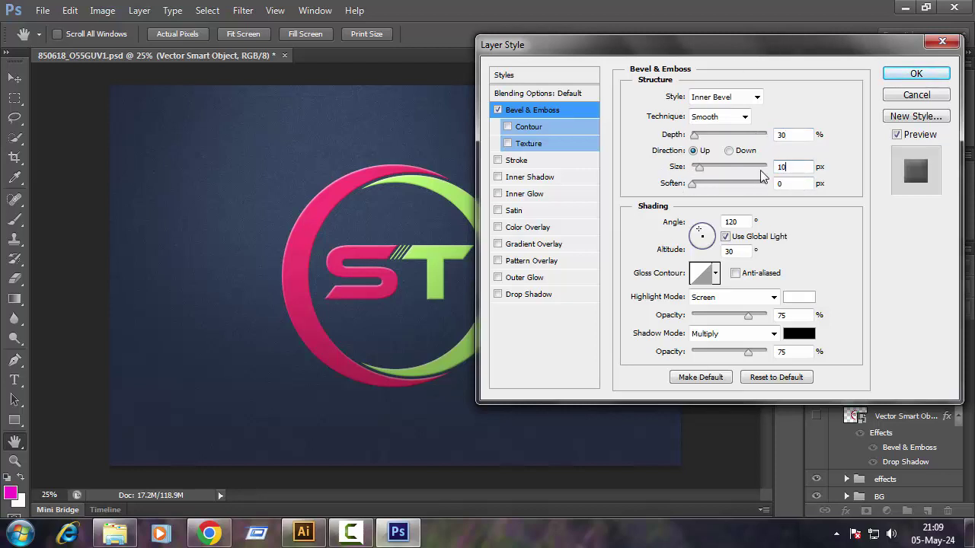
# Add a Drop Shadow with distance 10, spread 20 and size 50, and apply the styles
pyautogui.click(526, 294)
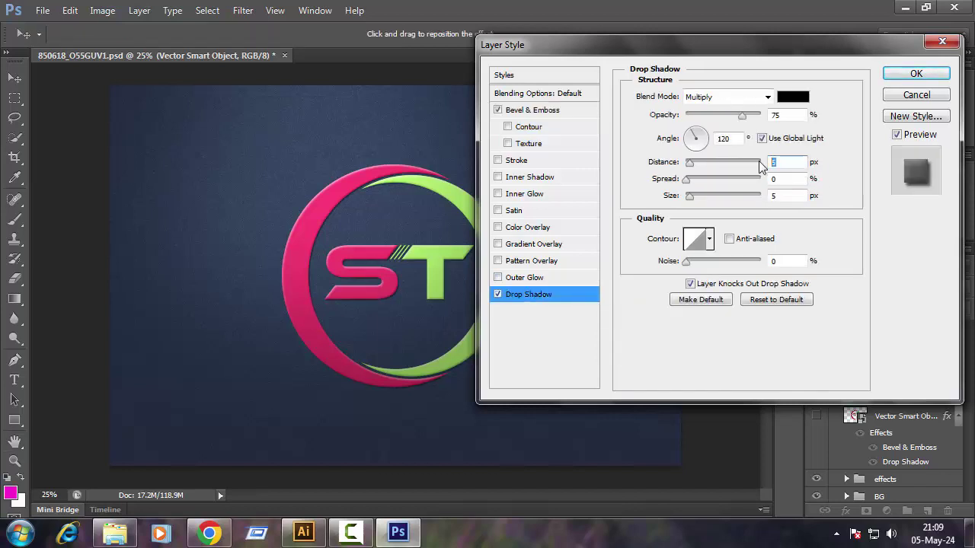
pyautogui.write('10')
pyautogui.press('Tab')
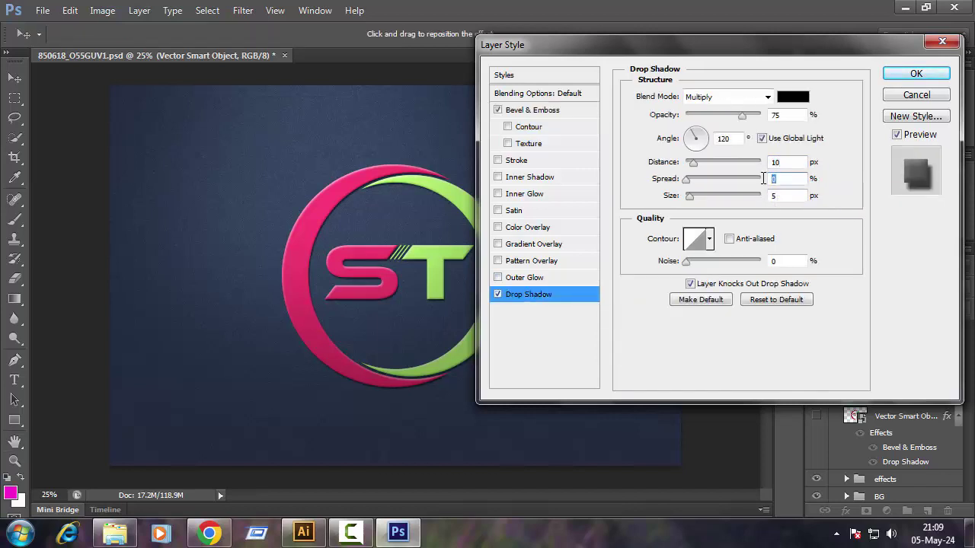
pyautogui.write('20')
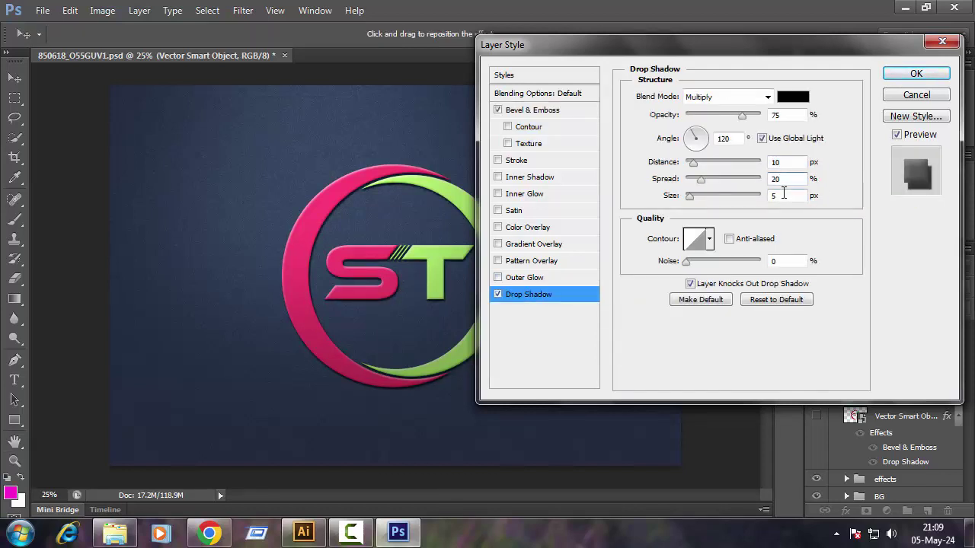
pyautogui.write('0')
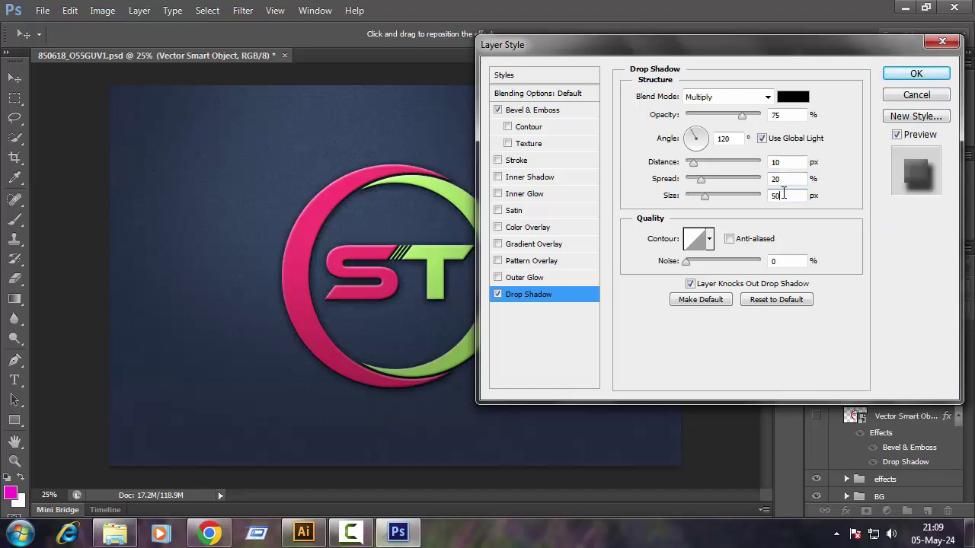
pyautogui.click(916, 73)
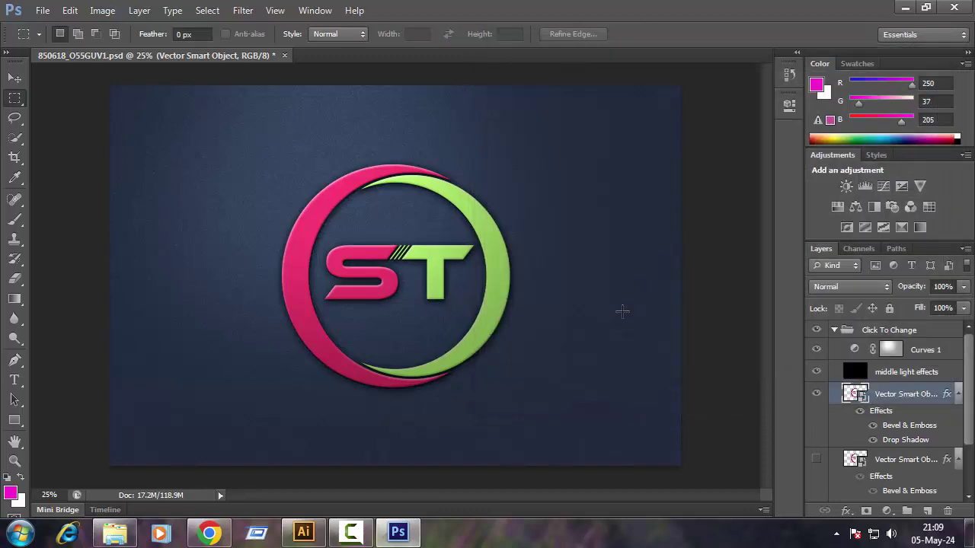